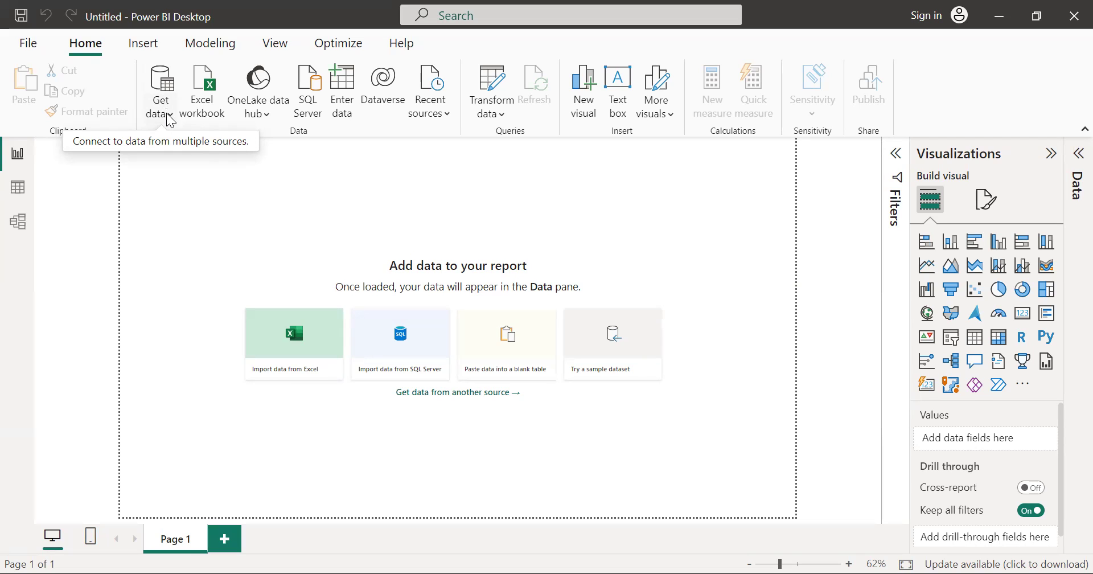
Import the purchase_records CSV file from the Created folder and load it into the report
left_click(168, 116)
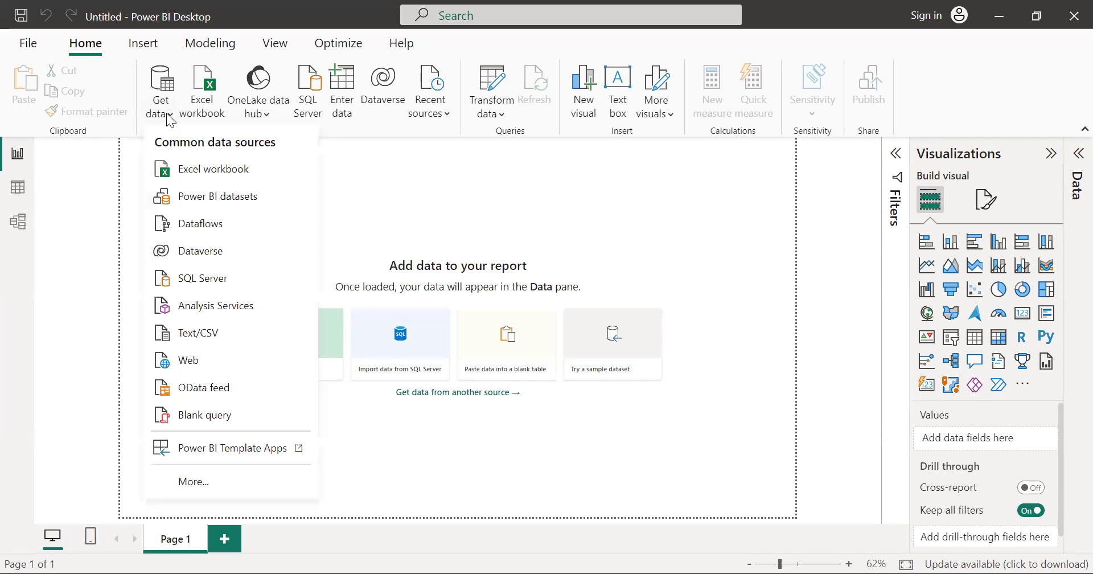
left_click(198, 333)
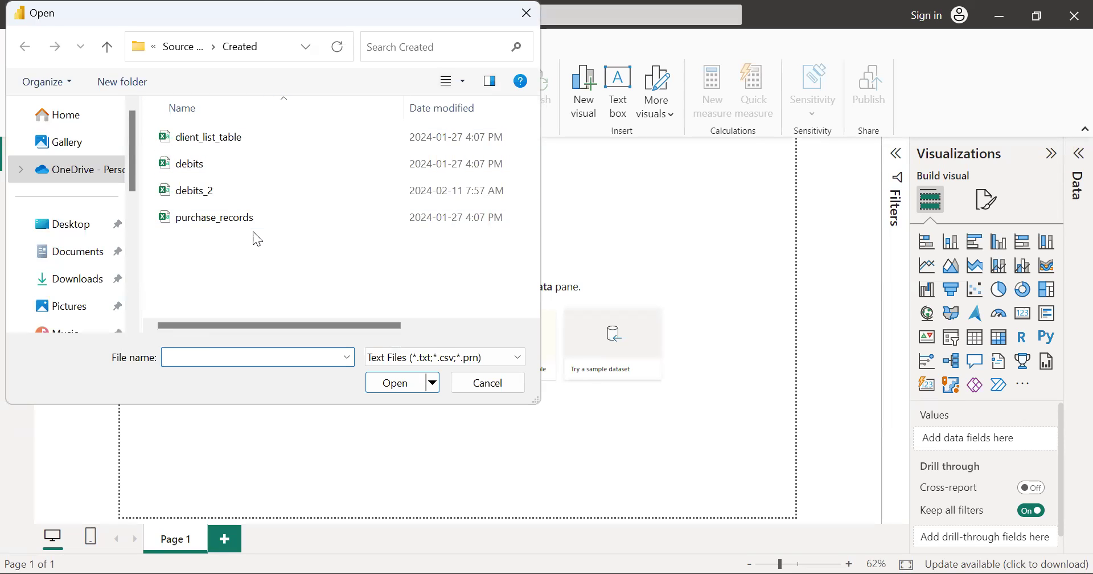
left_click(270, 219)
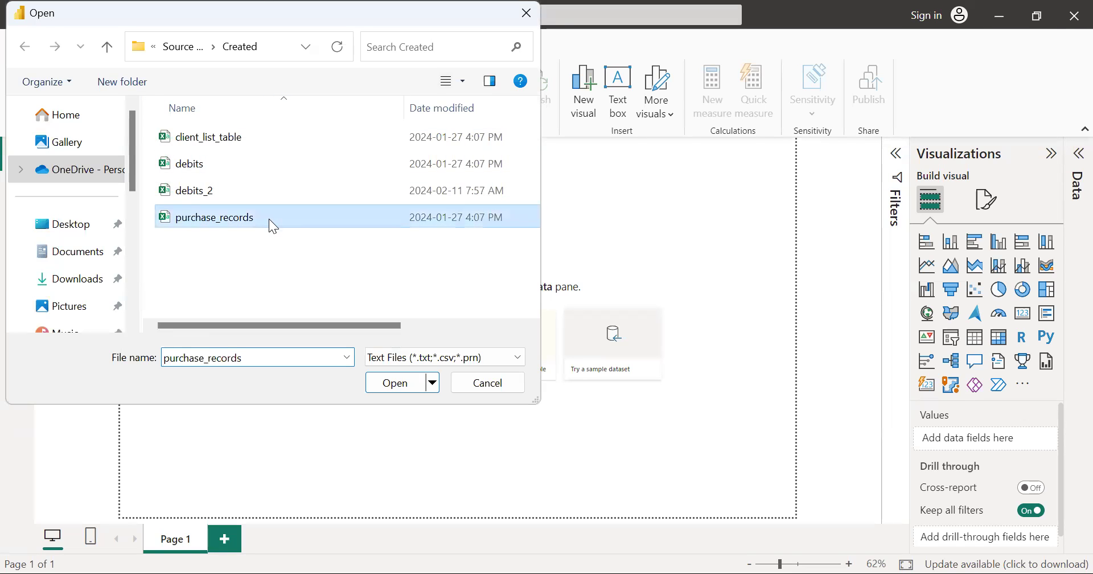
double_click(269, 219)
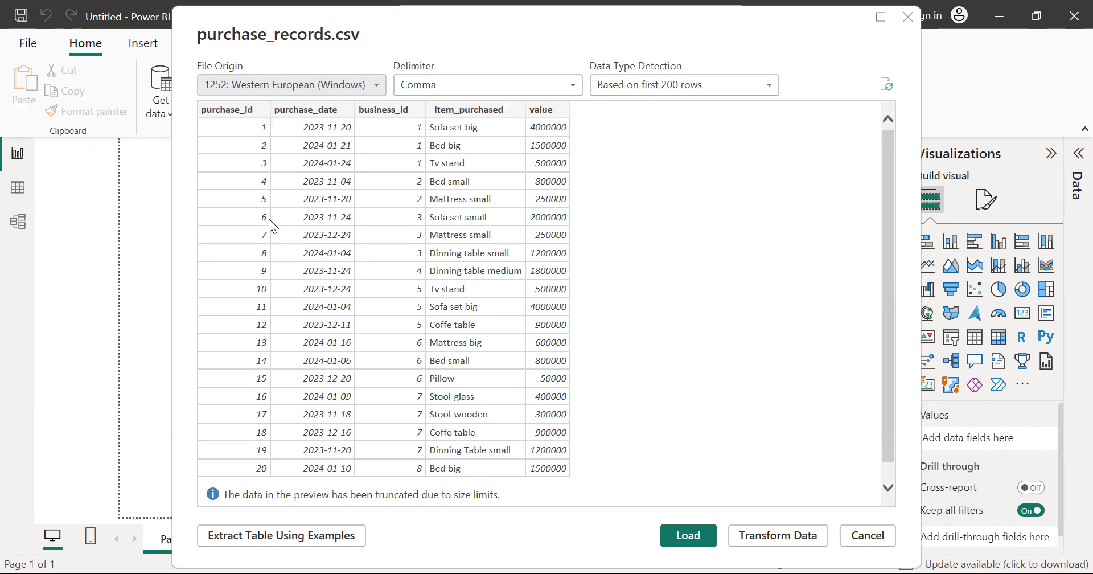
left_click(681, 543)
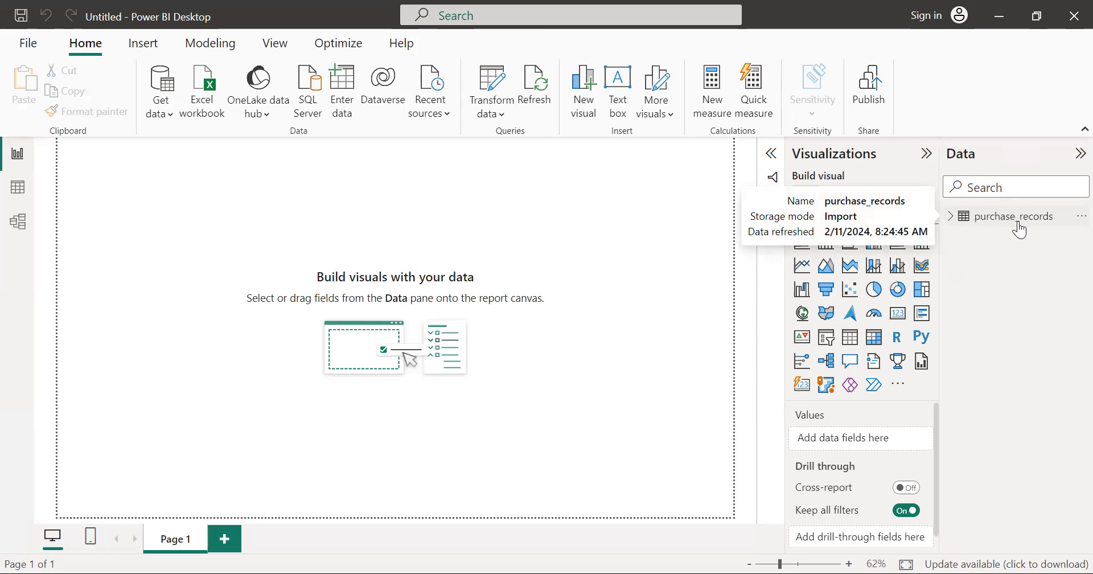
left_click(771, 154)
left_click(770, 154)
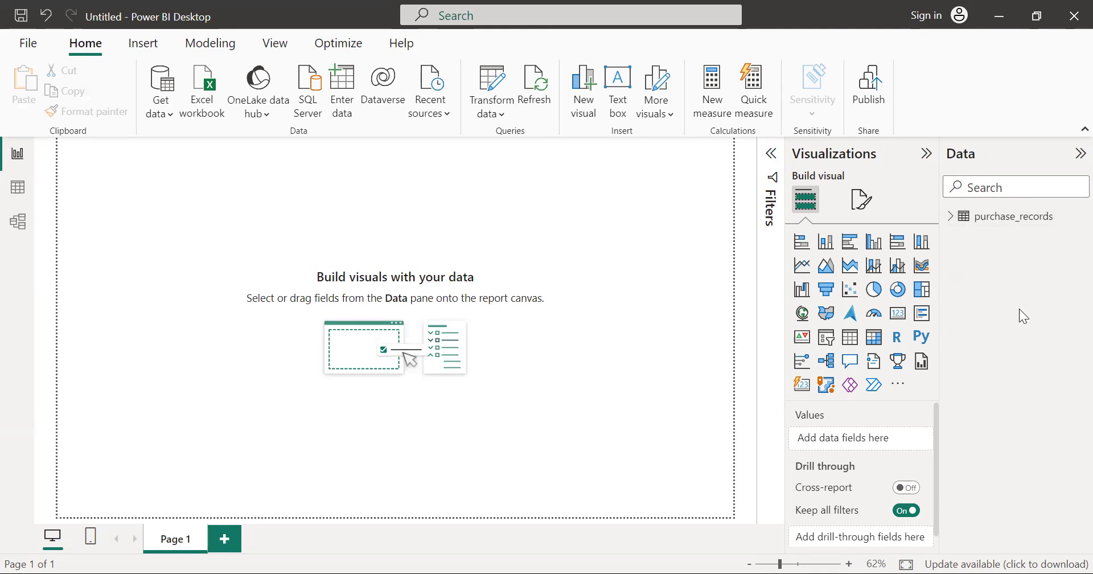
Create a donut chart using value as the values and purchase_date as the legend from purchase_records
left_click(949, 217)
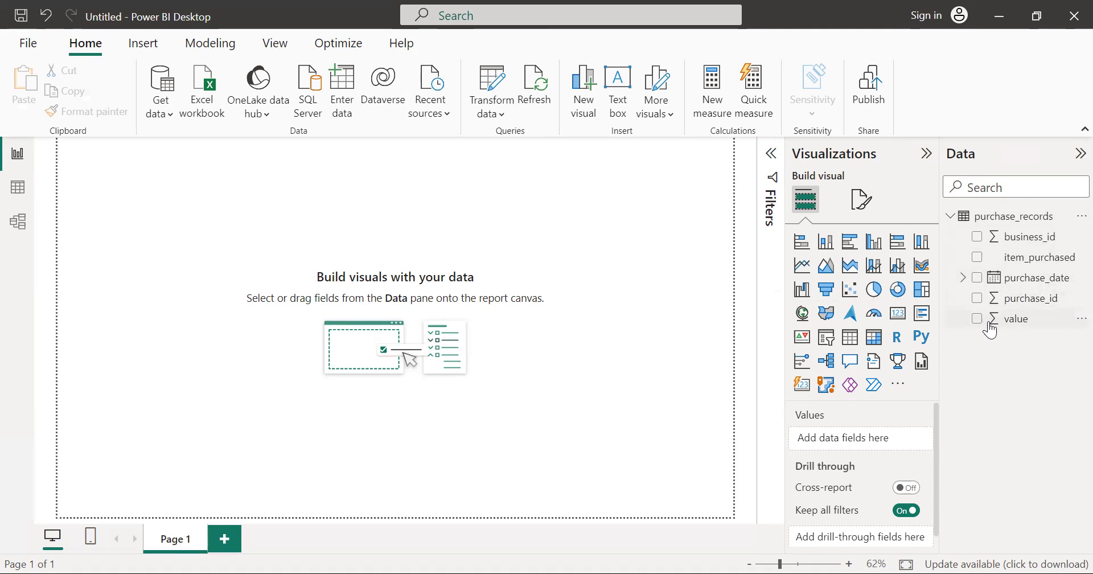
left_click(898, 291)
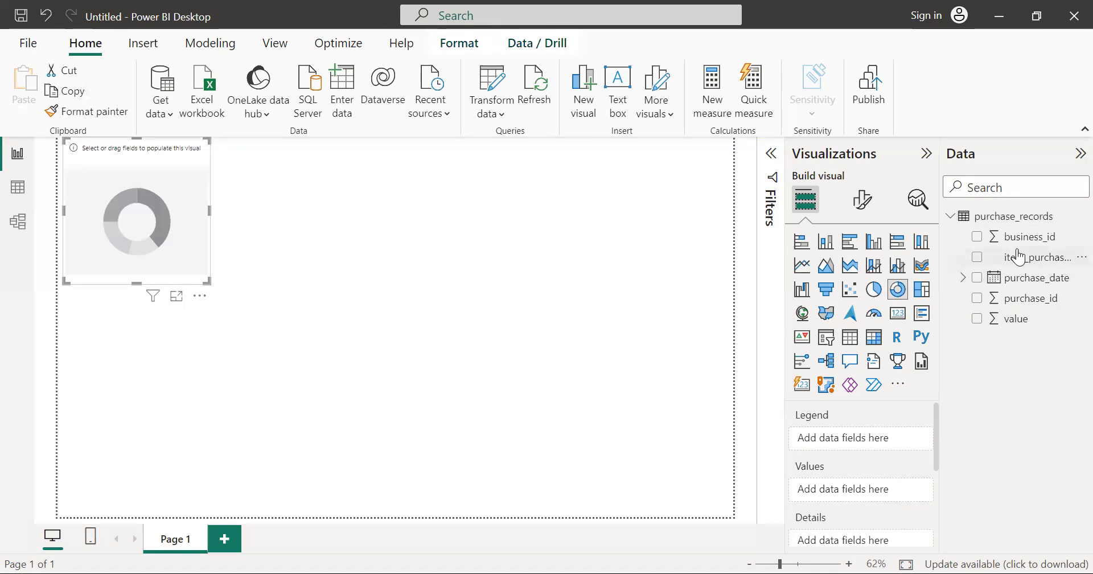
left_click(977, 319)
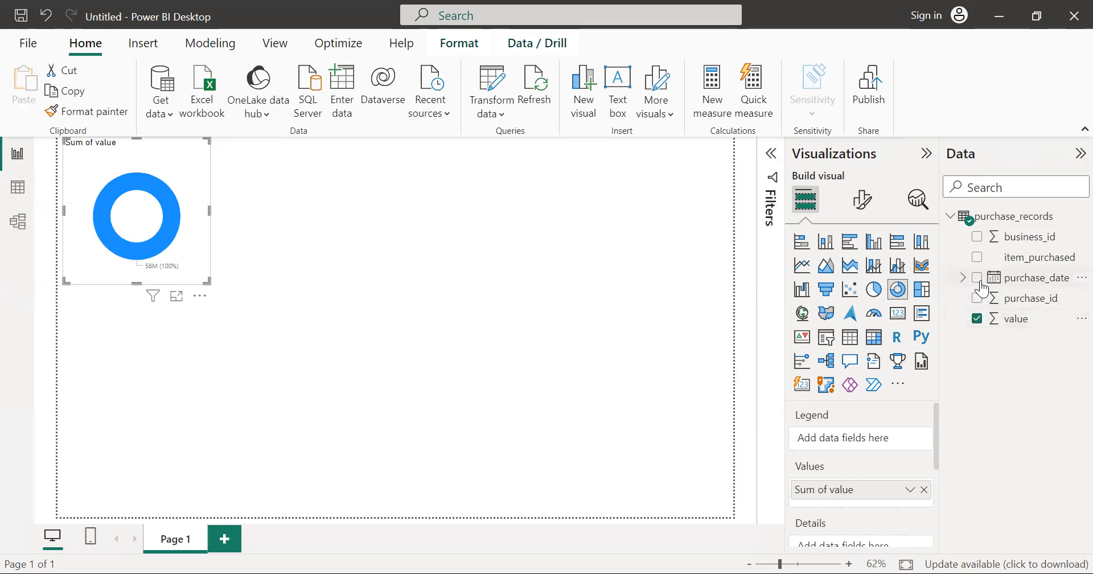
left_click(977, 278)
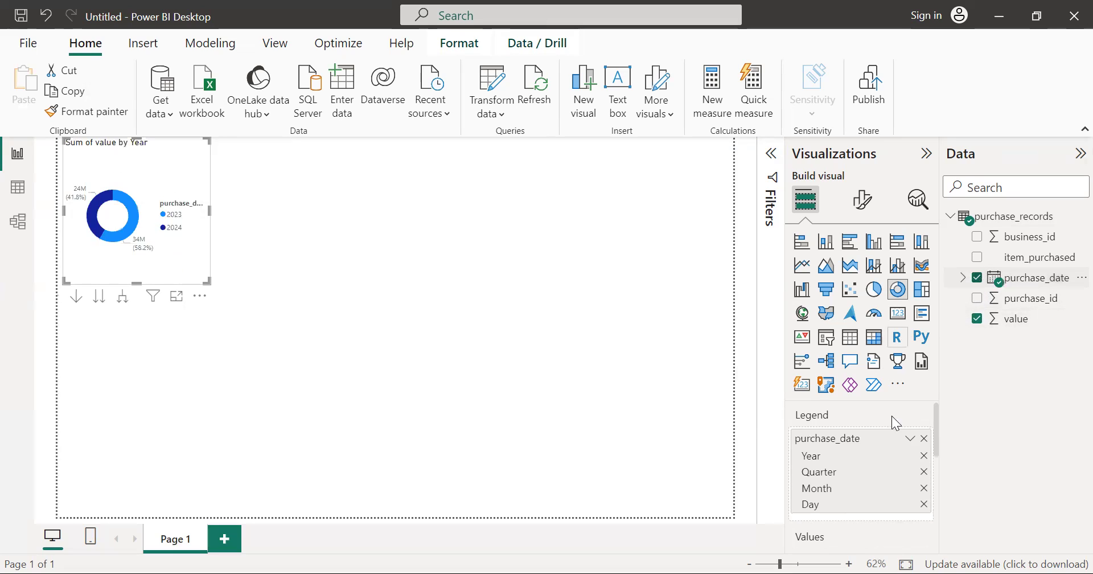
Remove Quarter, Month and Day from the donut chart's purchase_date legend, keeping only Year
left_click(927, 463)
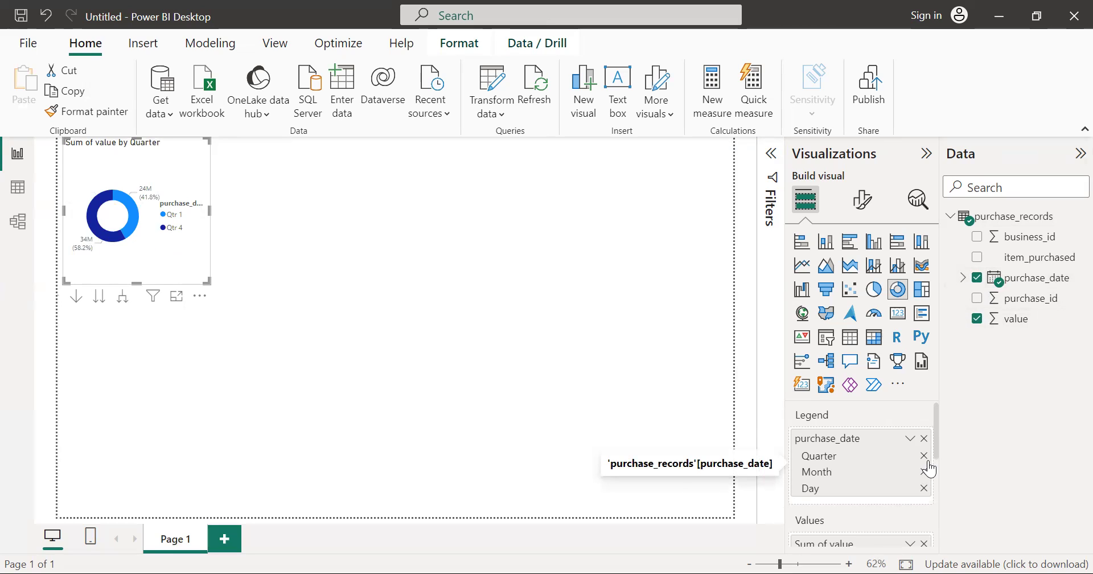
key("ctrl+z")
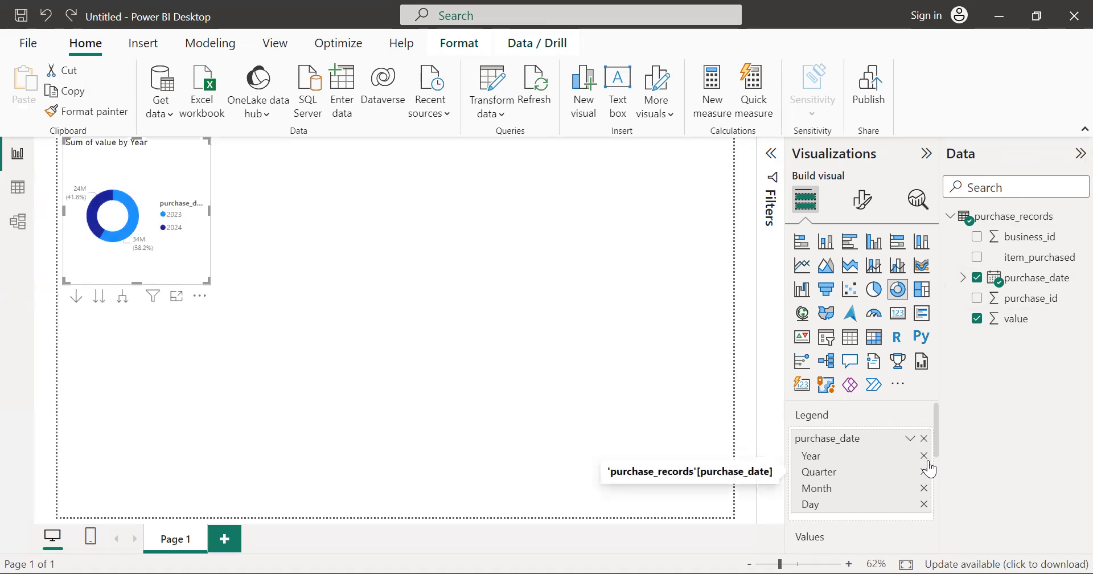
left_click(924, 473)
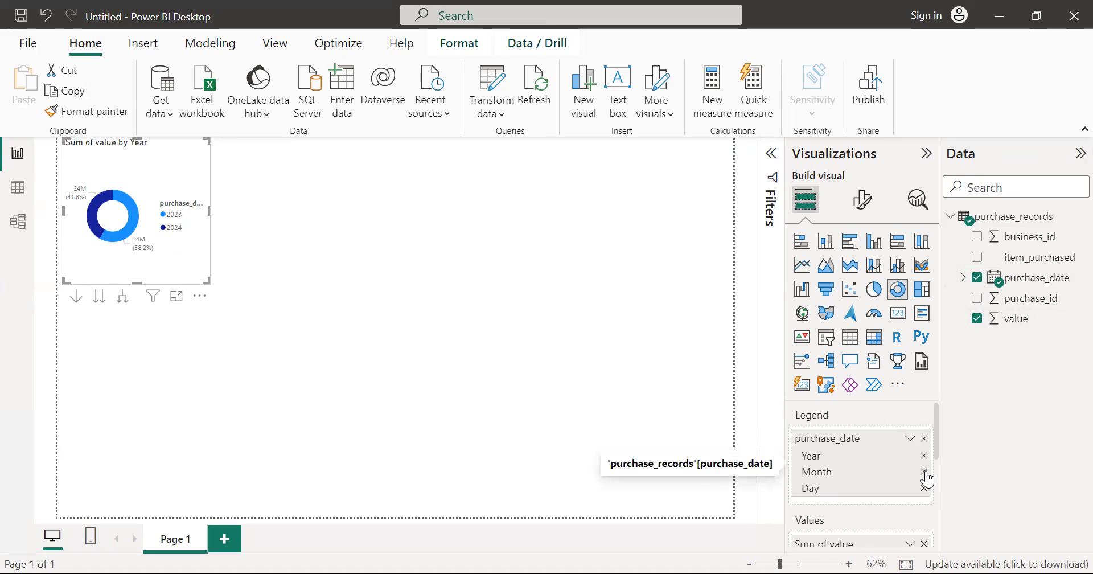
left_click(924, 472)
left_click(925, 473)
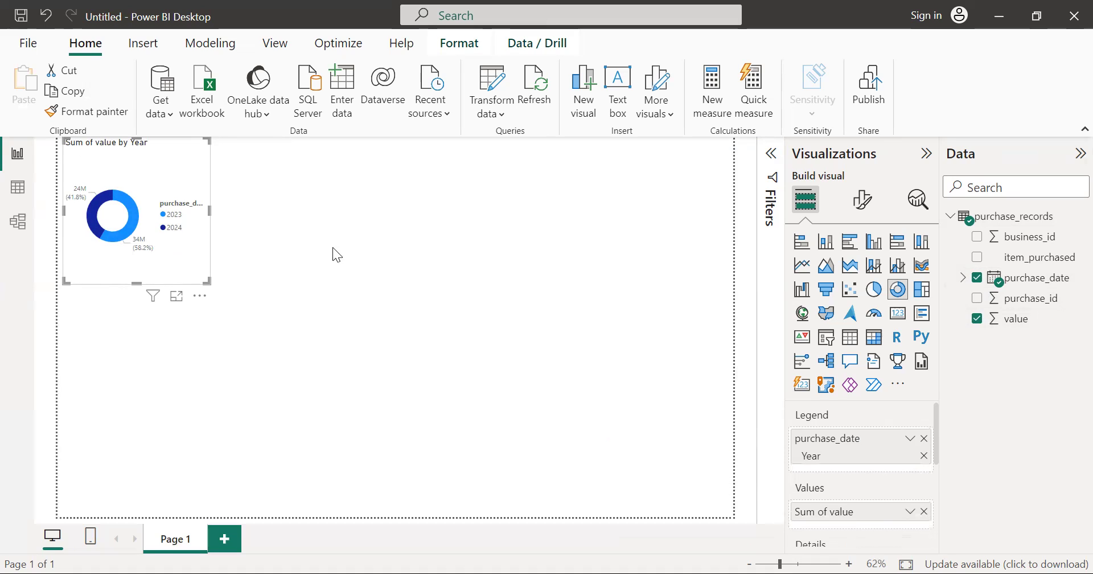
Move the donut chart down the page, widen it to nearly twice its width, and inspect both year segments' values
left_click_drag(161, 151, 163, 230)
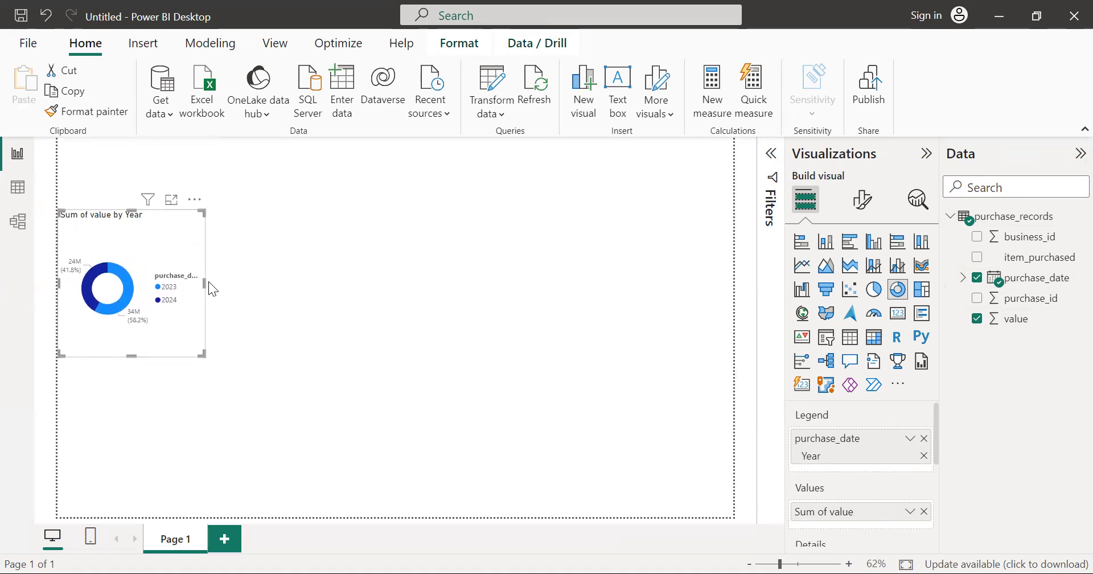
left_click_drag(205, 285, 327, 283)
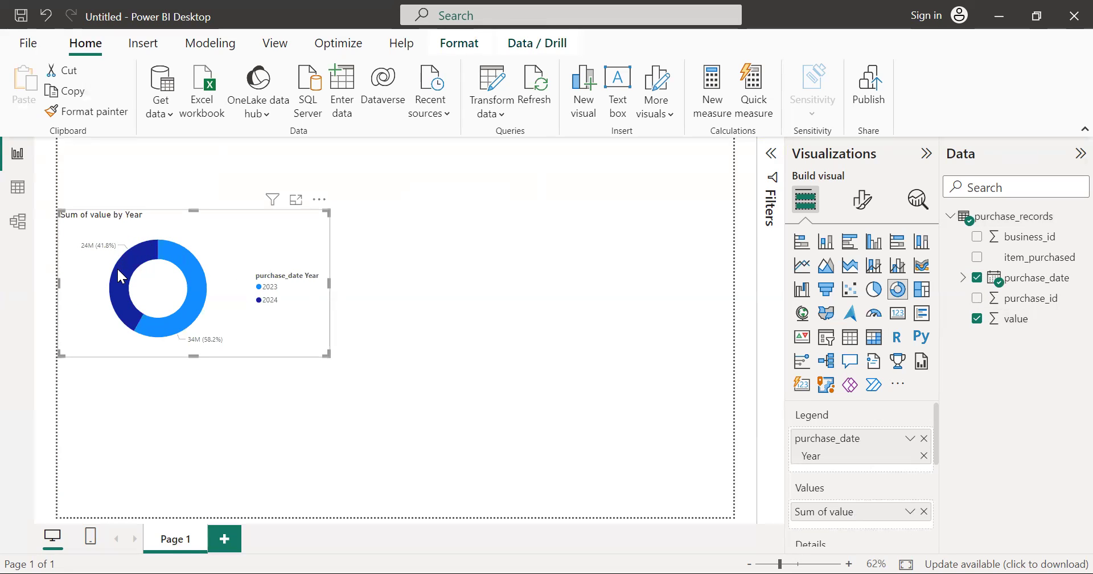
mouse_move(120, 286)
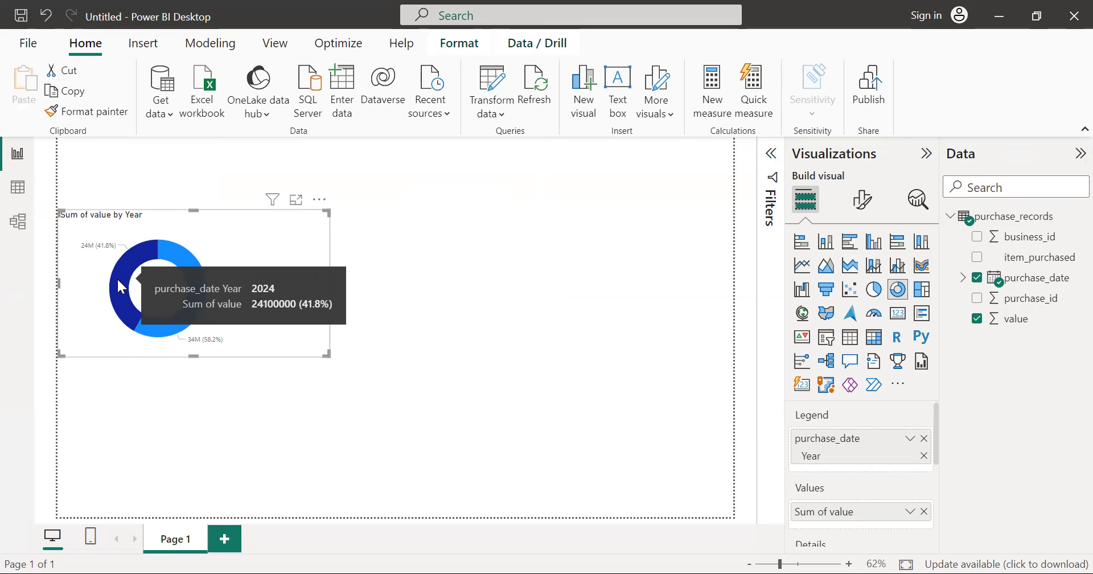
mouse_move(202, 301)
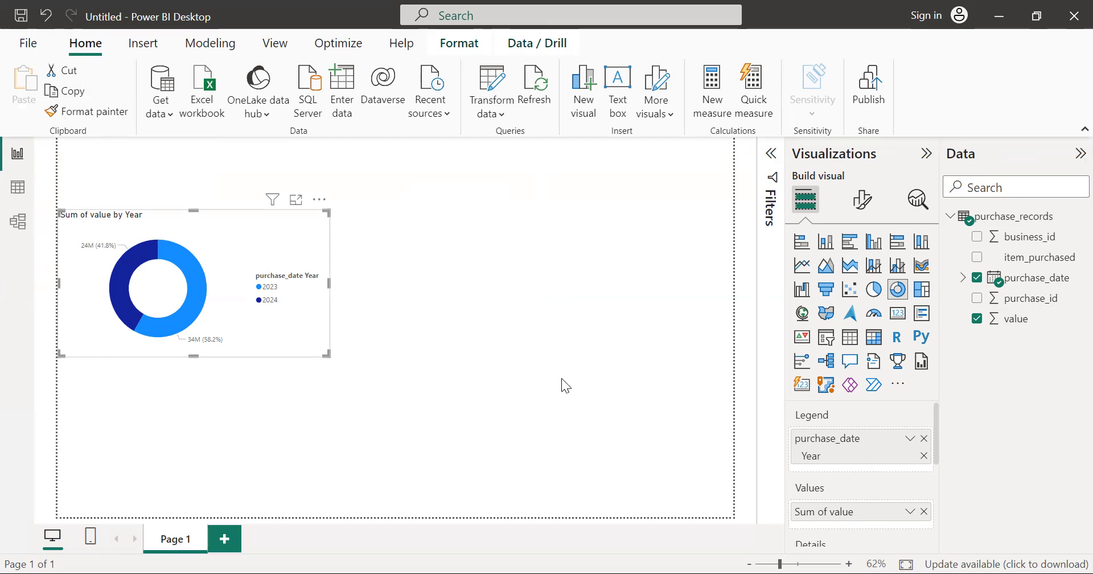
Import the client_list_table CSV file from the Created folder and load it into the report
left_click(163, 111)
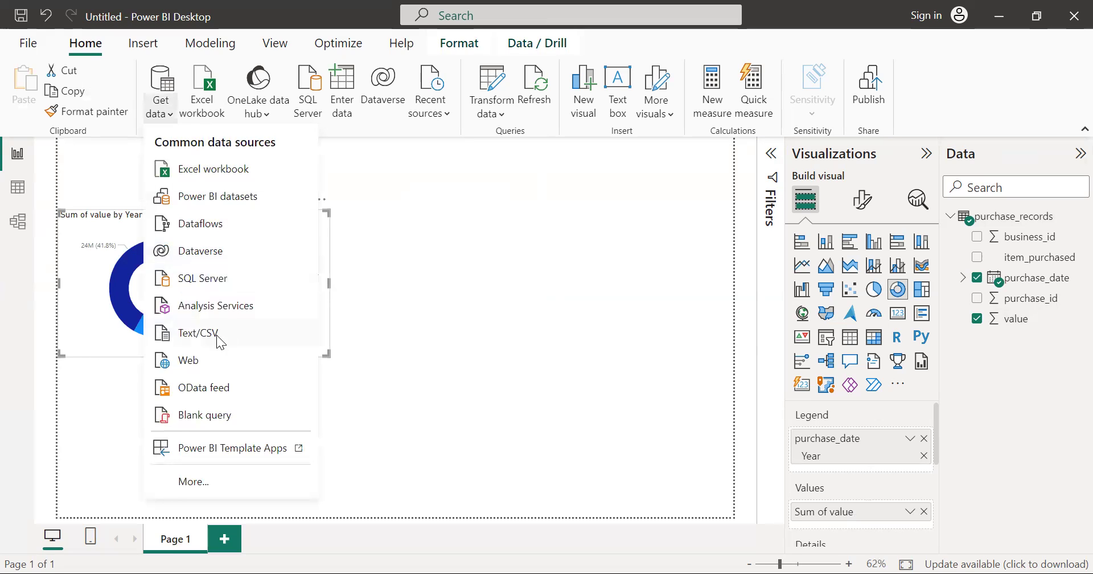
left_click(216, 335)
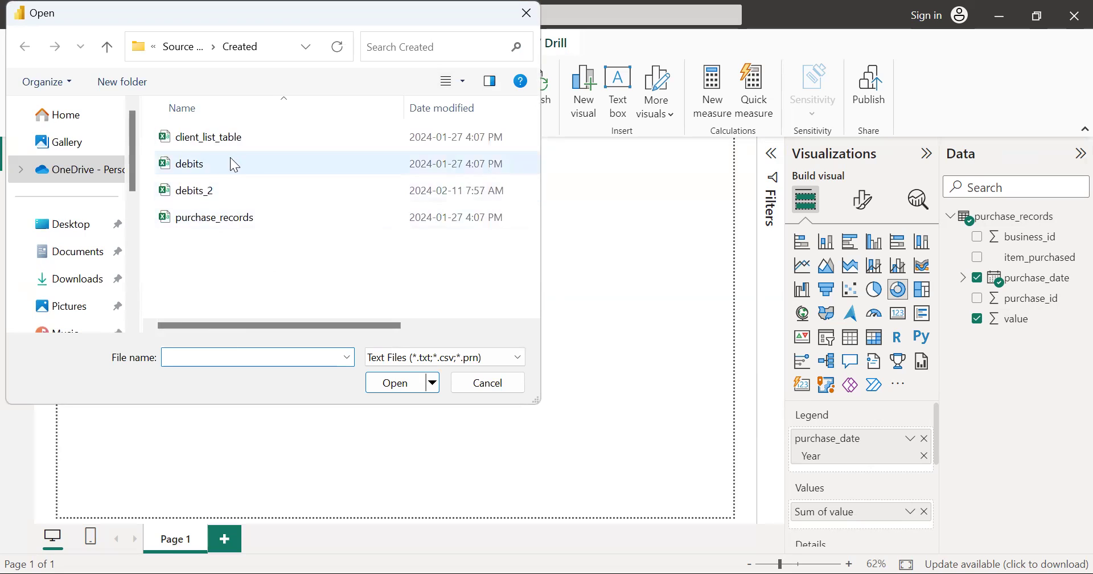
left_click(240, 140)
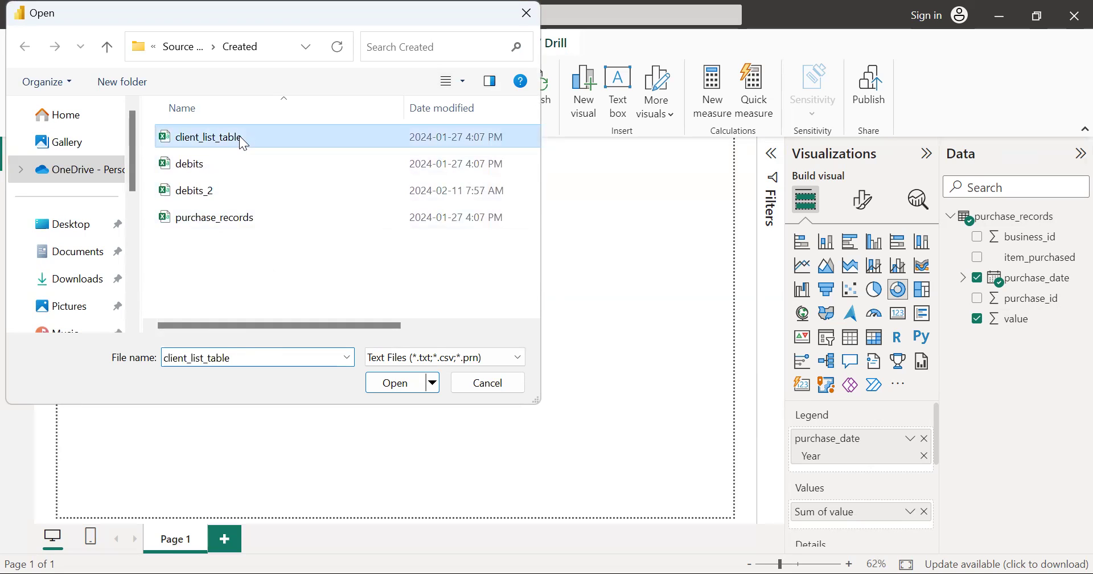
double_click(239, 137)
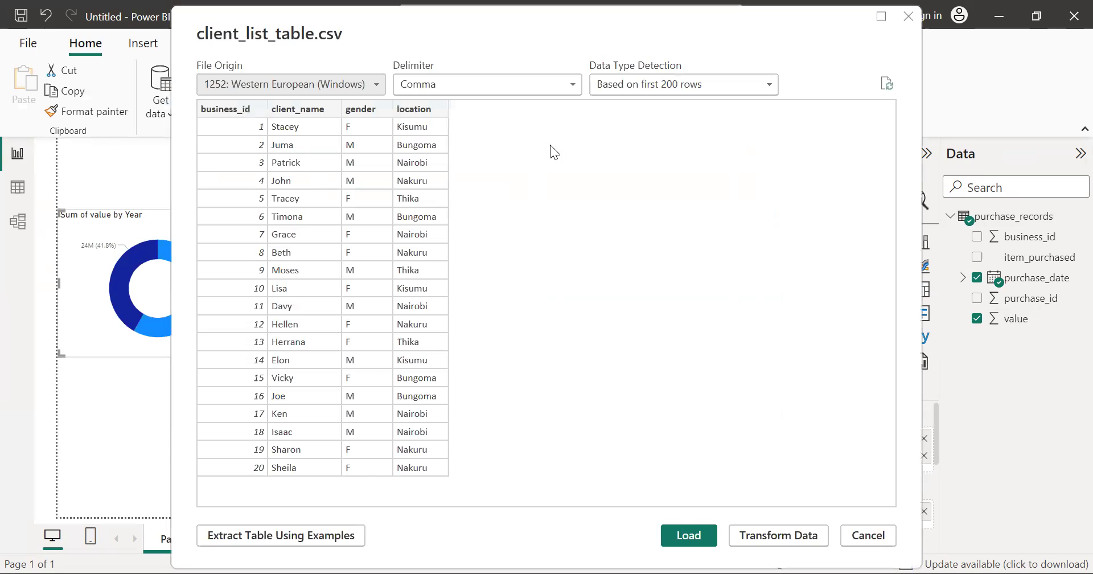
left_click(691, 533)
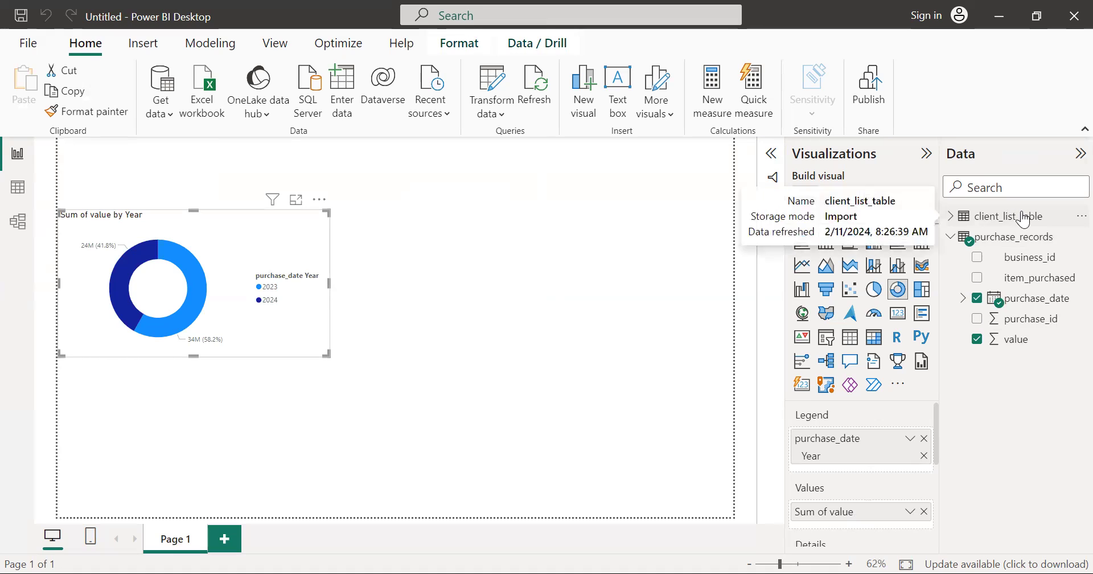
In the model view, delete the existing relationship between purchase_records and client_list_table
left_click(19, 233)
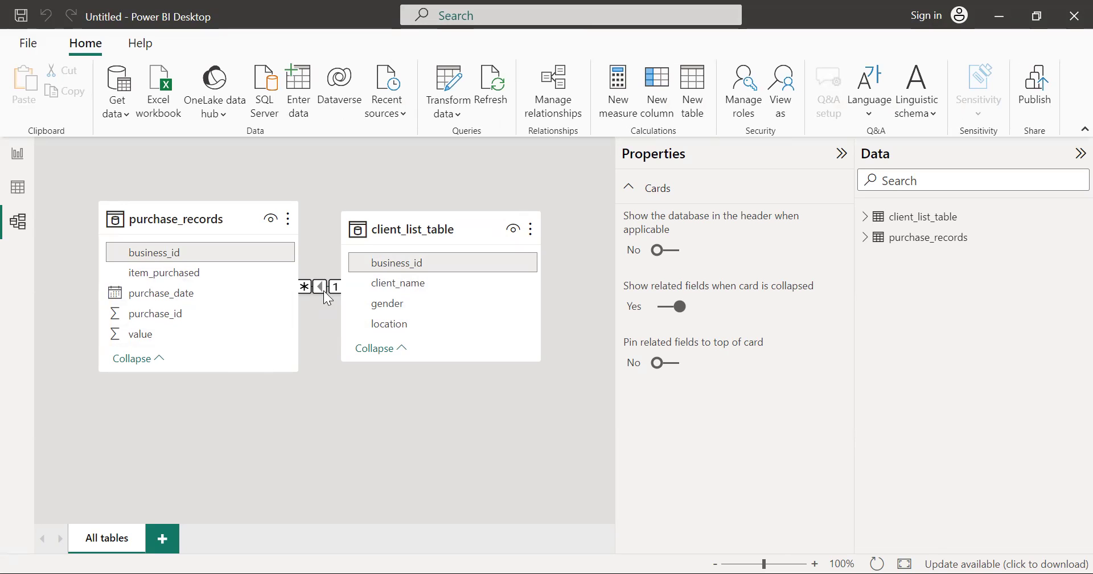
left_click(840, 155)
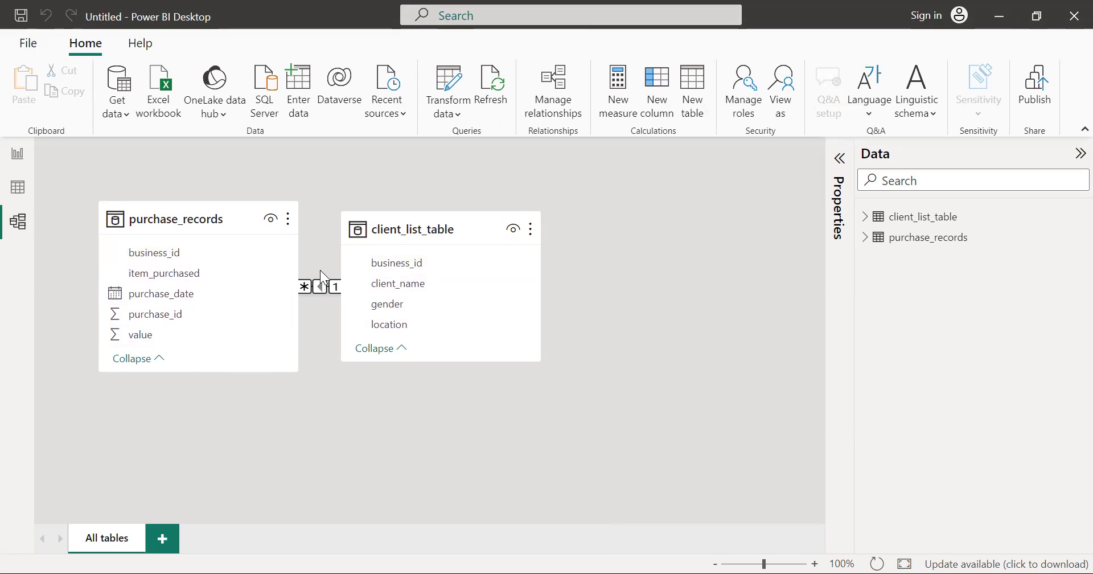
right_click(323, 290)
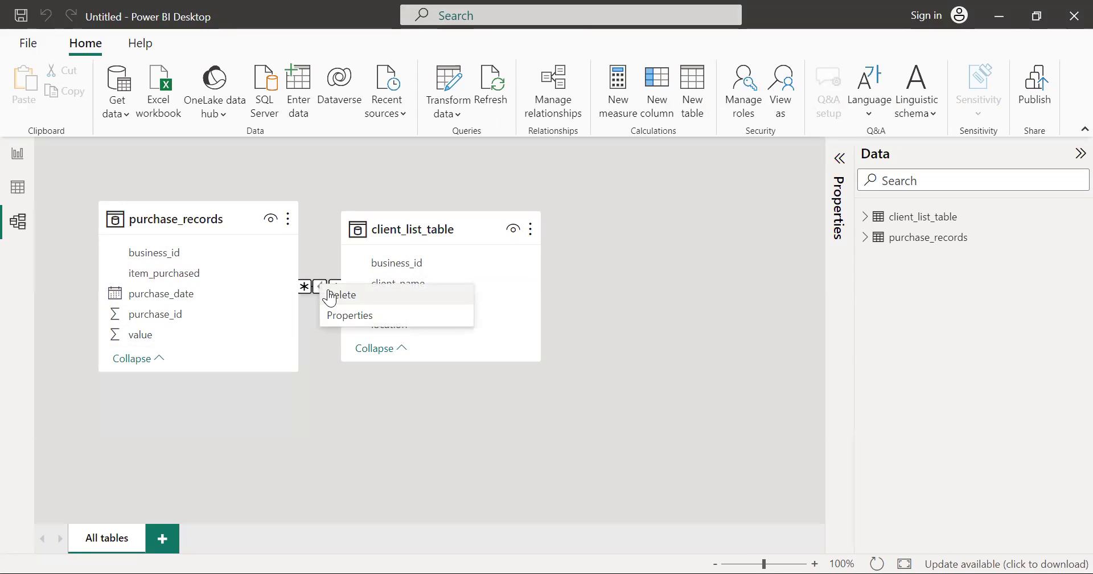
left_click(329, 291)
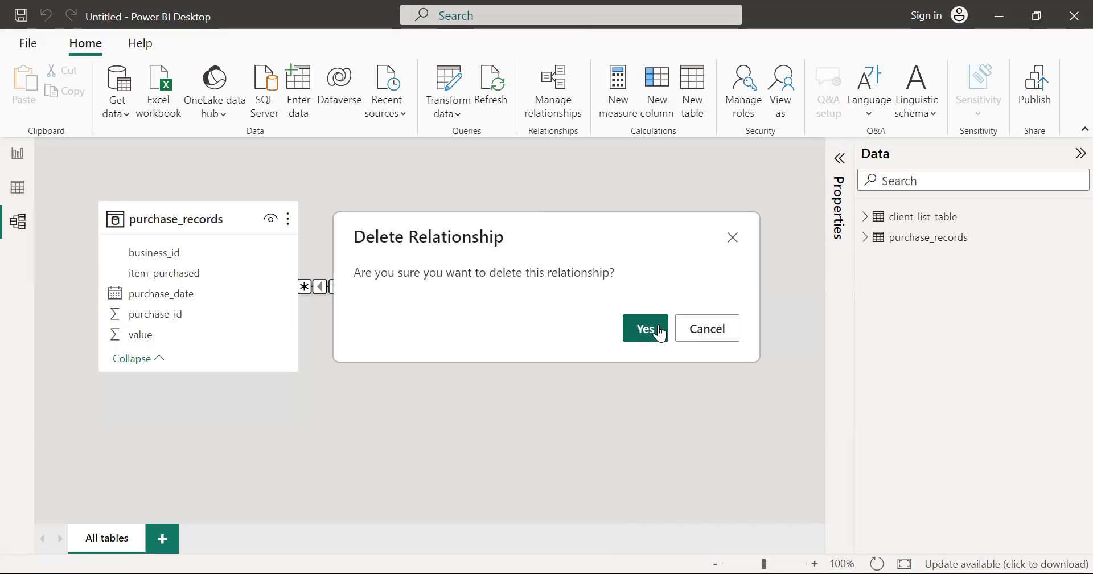
left_click(653, 329)
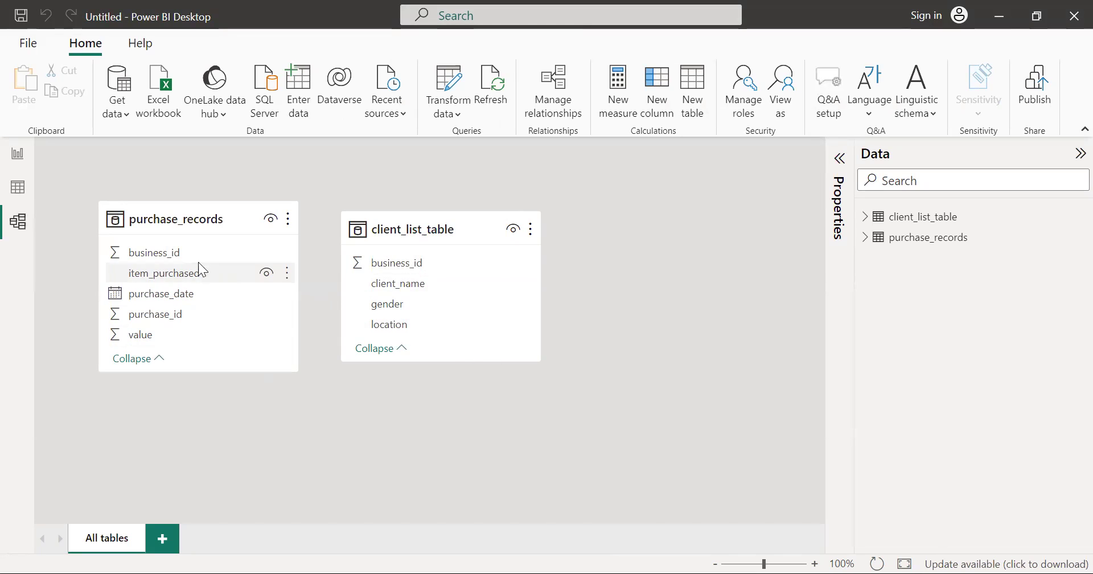
Create a relationship from business_id in purchase_records to business_id in client_list_table
left_click(189, 251)
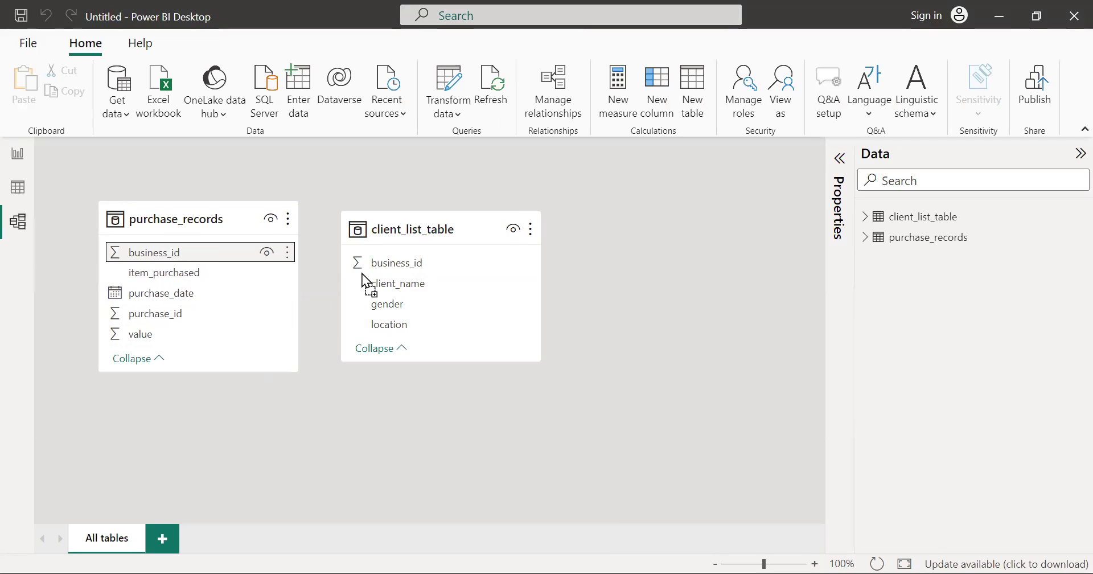
left_click_drag(352, 263, 401, 263)
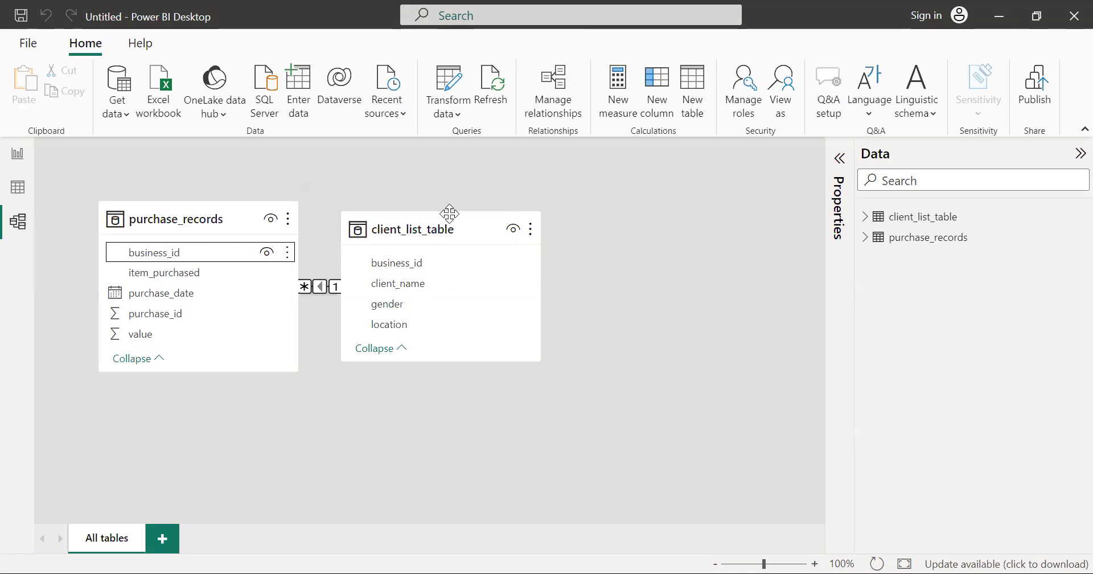
mouse_move(463, 238)
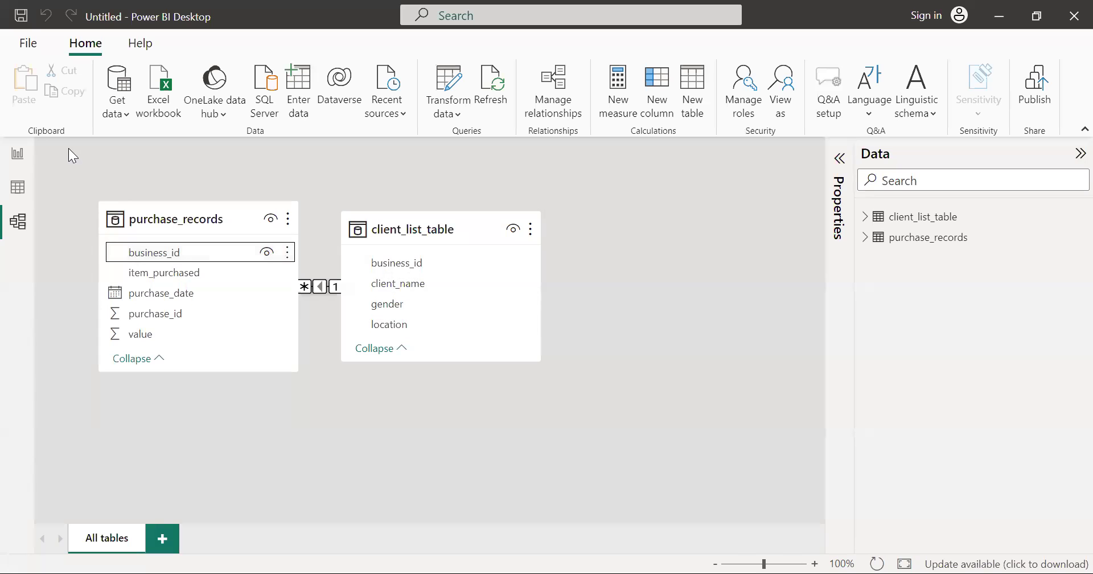
Return to the report view and move the donut chart to the lower-left area of the page
left_click(19, 154)
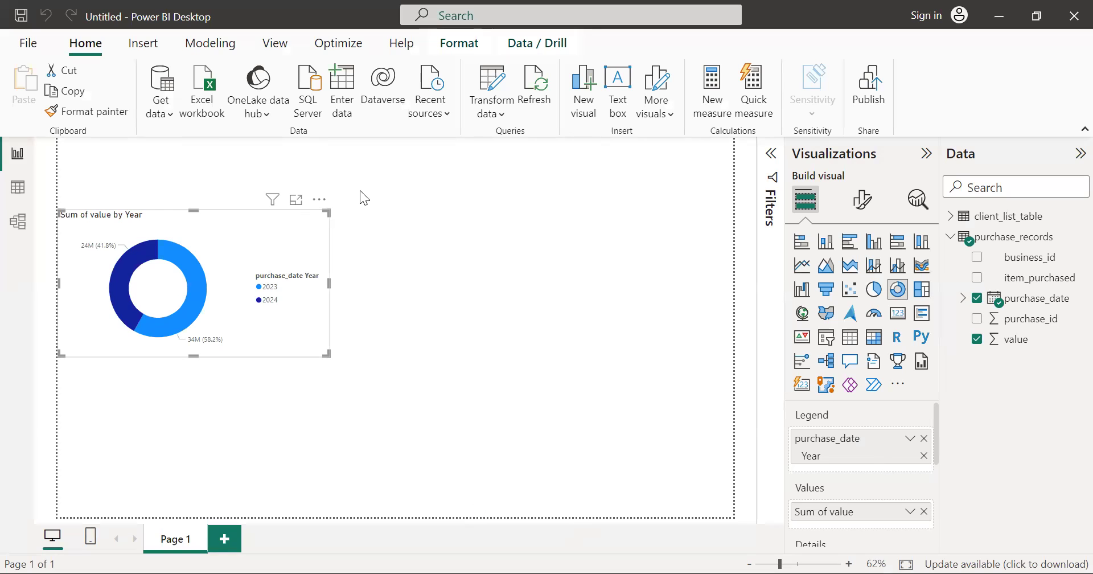
left_click_drag(261, 219, 257, 365)
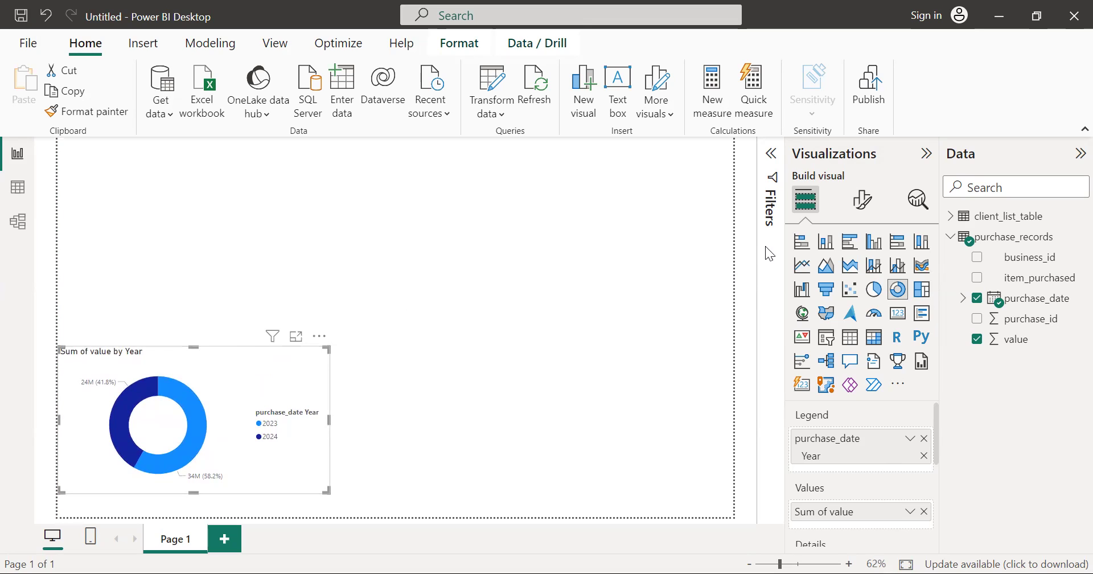
left_click(875, 246)
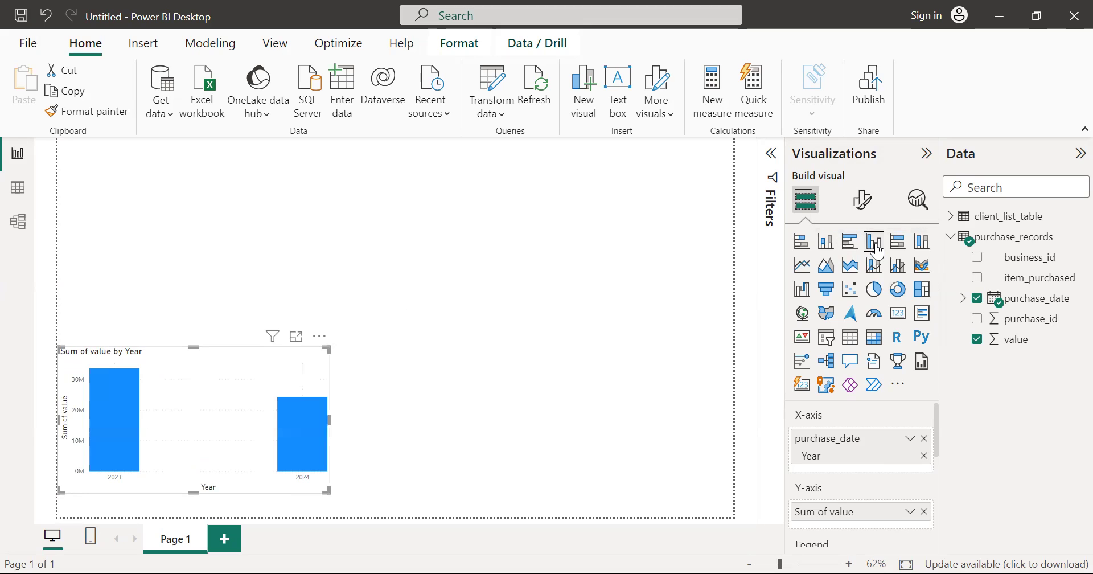
key("ctrl+z")
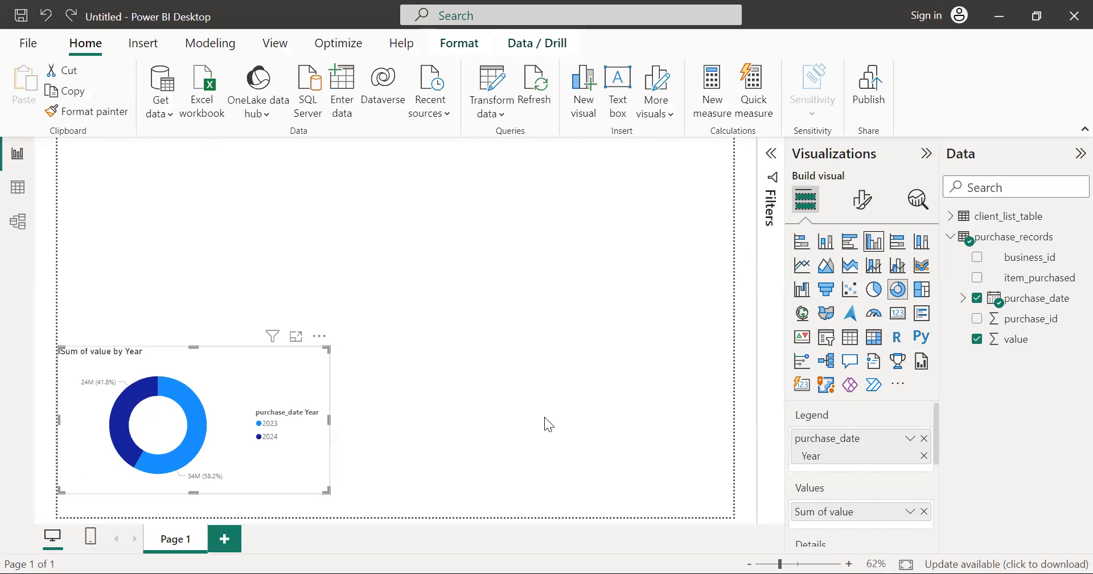
Highlight the 2023 slice of the donut chart and clear the highlight
left_click(545, 418)
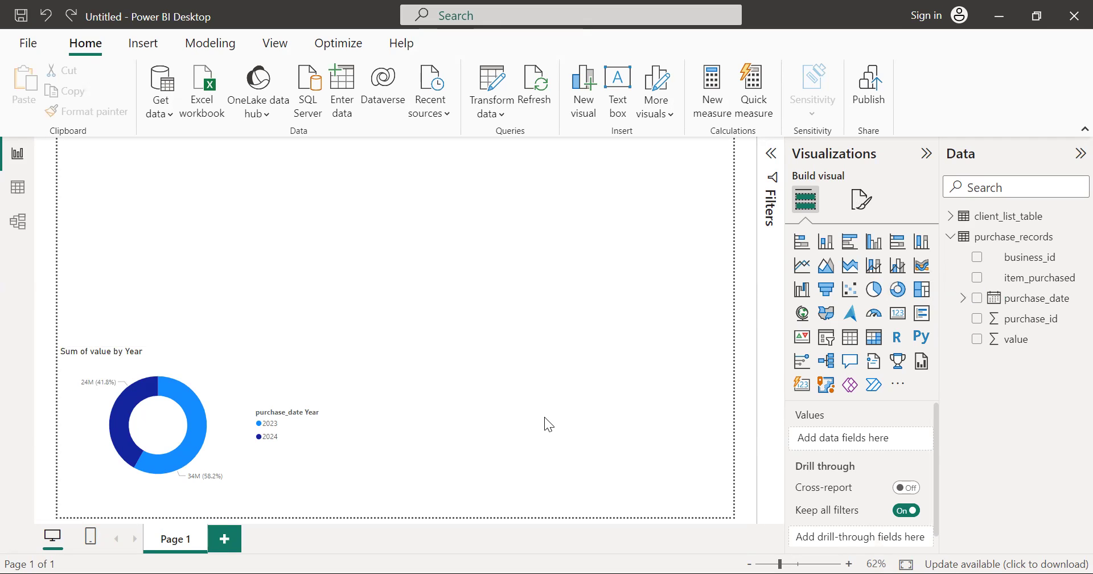
left_click(196, 400)
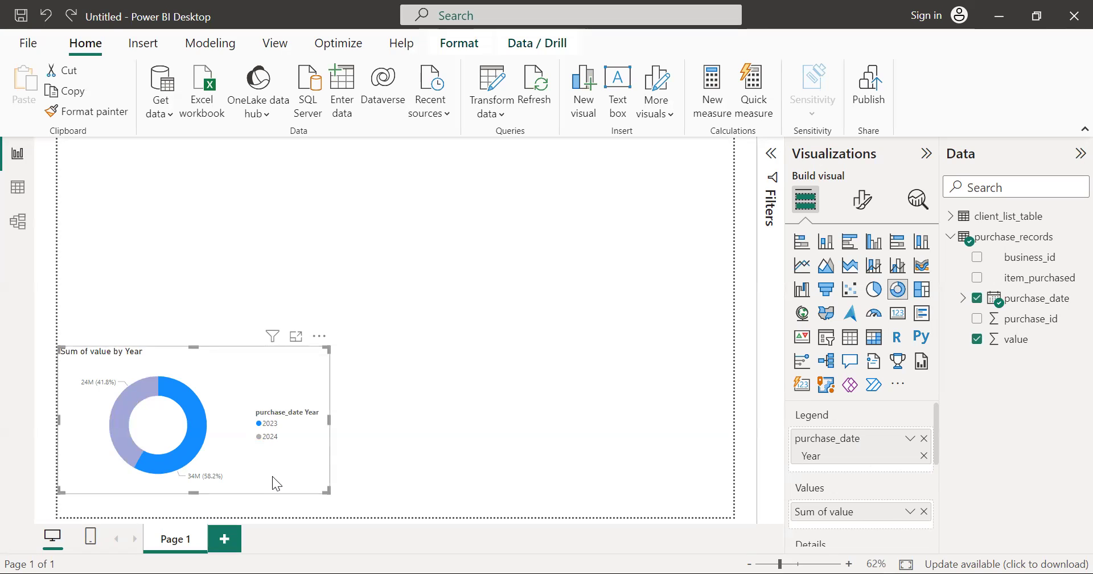
left_click(284, 371)
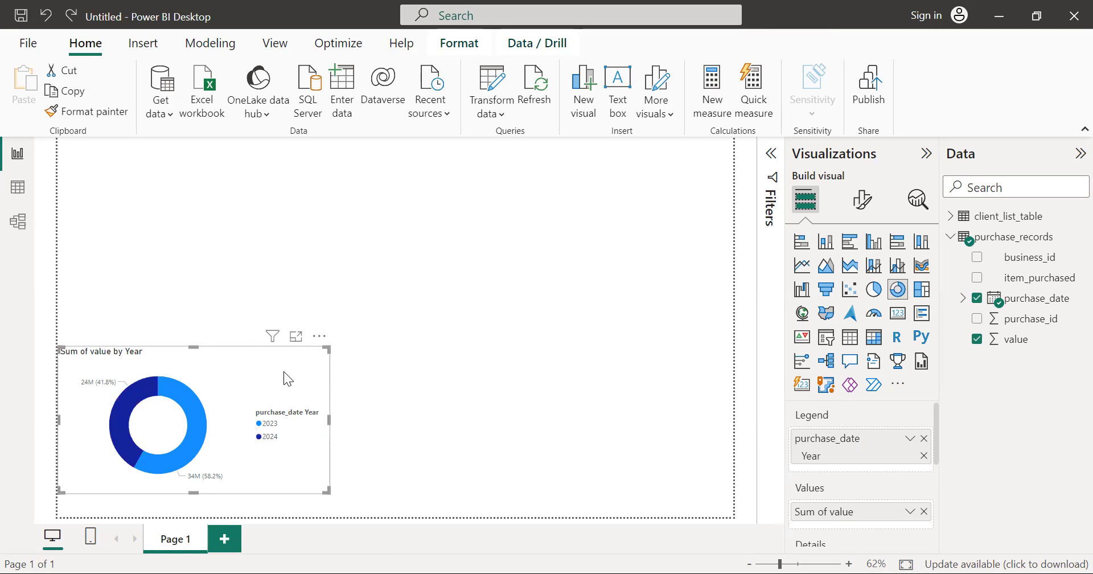
Add a clustered column chart to the page and place it directly above the donut chart
left_click(491, 425)
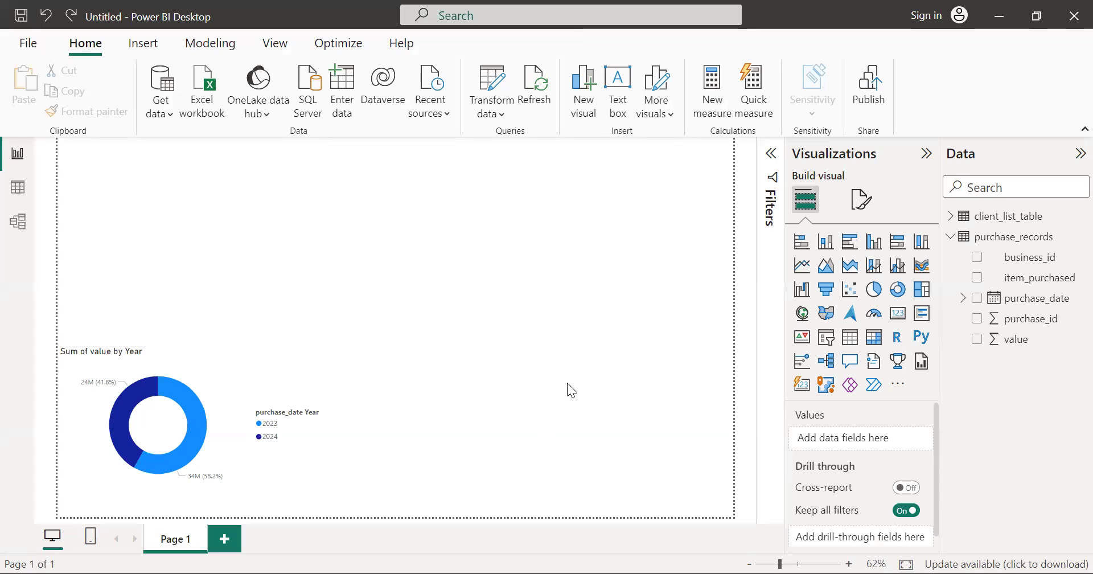
left_click(869, 245)
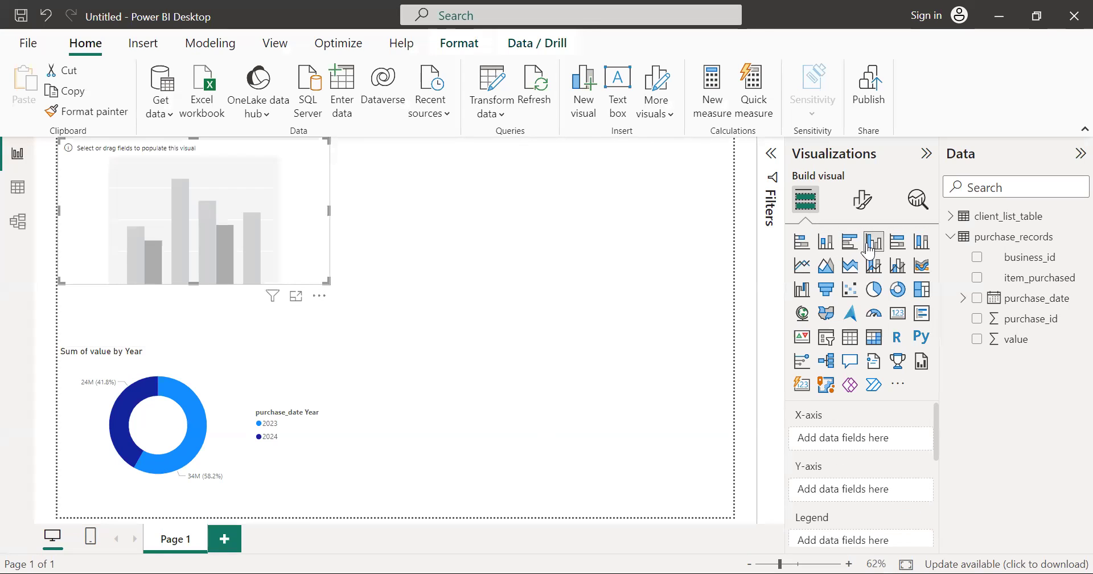
left_click_drag(309, 193, 310, 226)
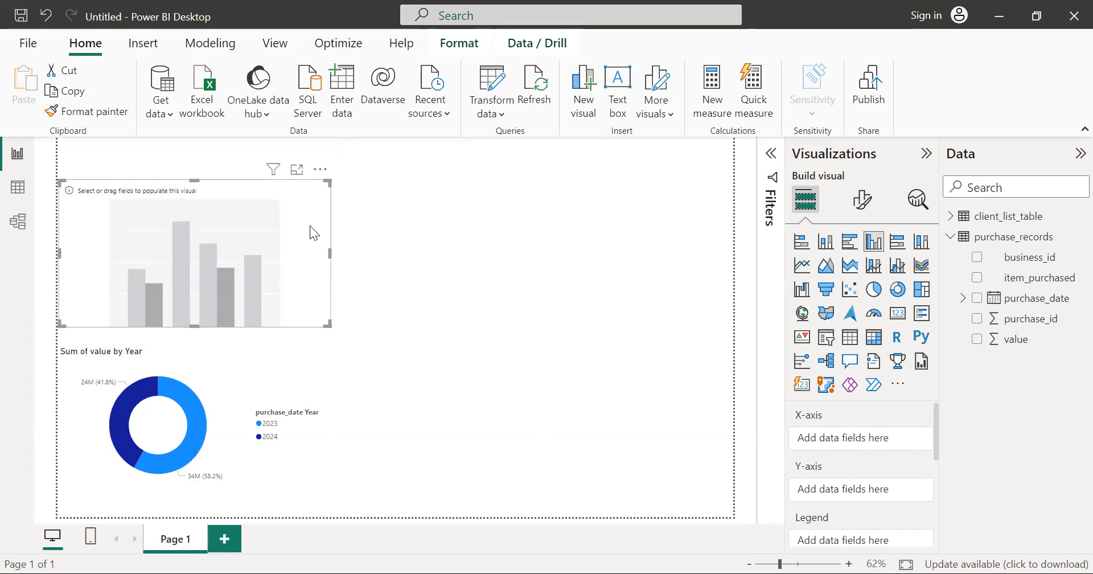
Plot value from purchase_records by location from client_list_table in the column chart and widen the chart to the full page width
left_click(978, 339)
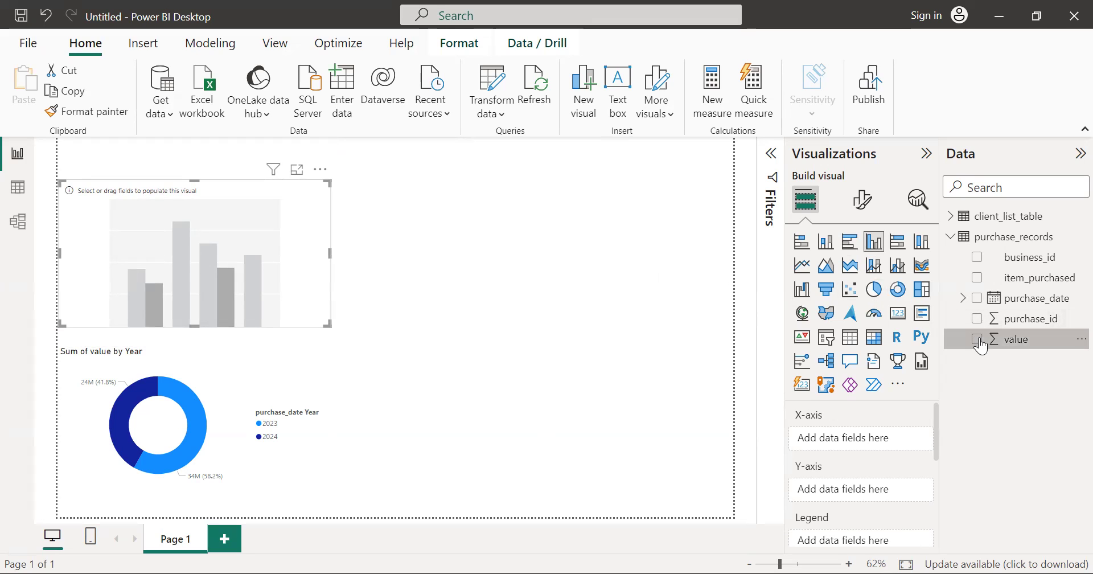
left_click(950, 217)
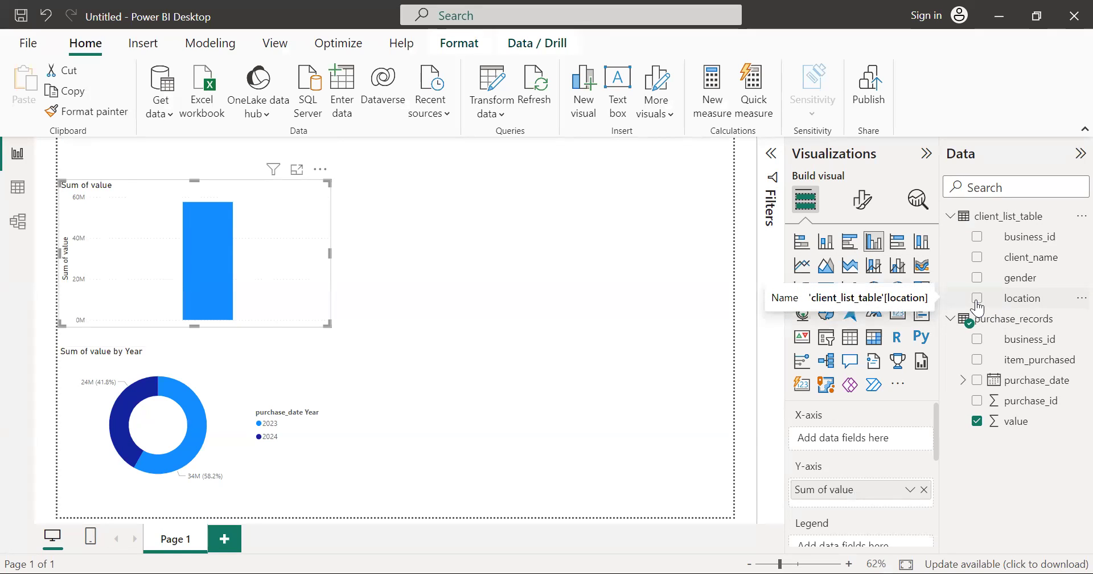
left_click(976, 299)
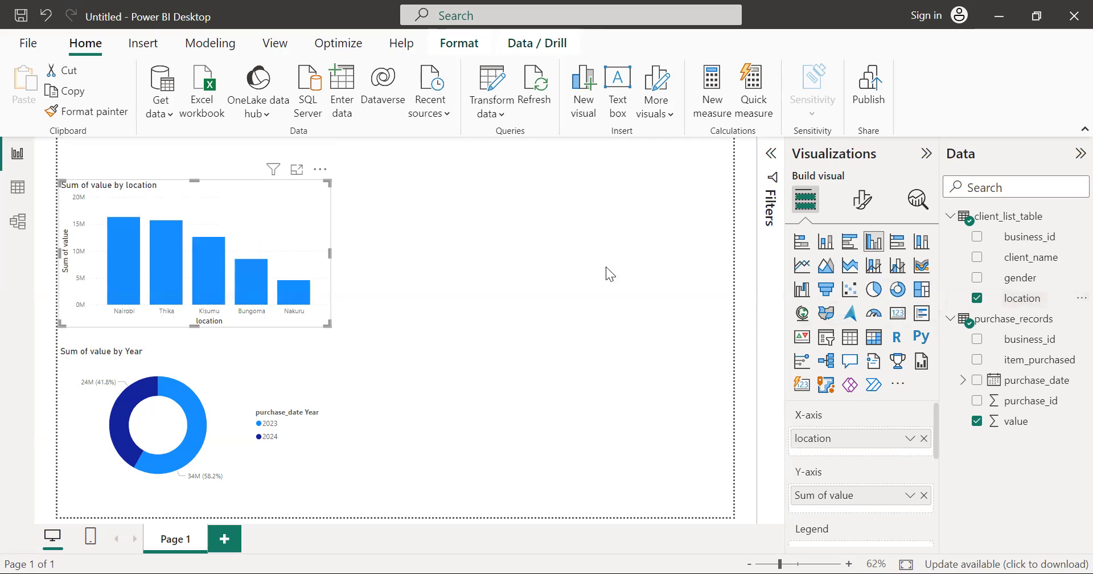
left_click_drag(331, 256, 728, 273)
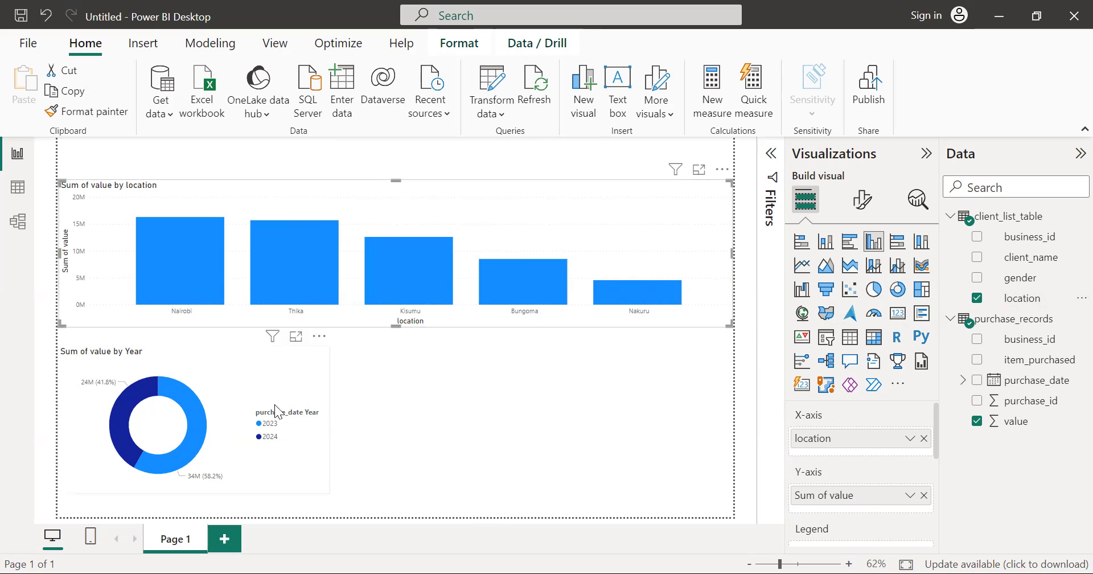
Add a slicer to the page based on the gender field of client_list_table
mouse_move(453, 289)
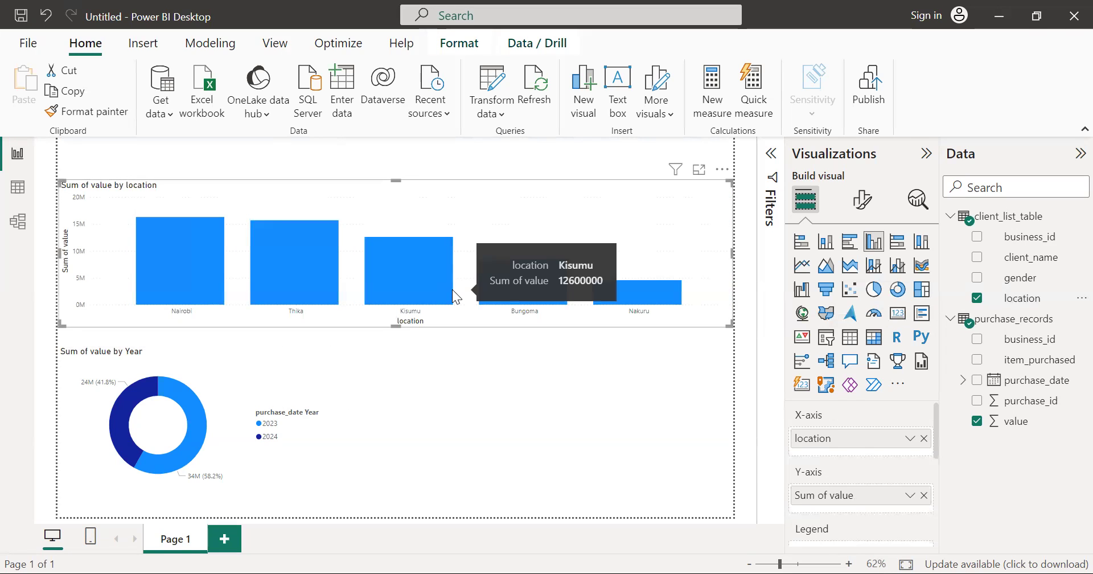
left_click(518, 435)
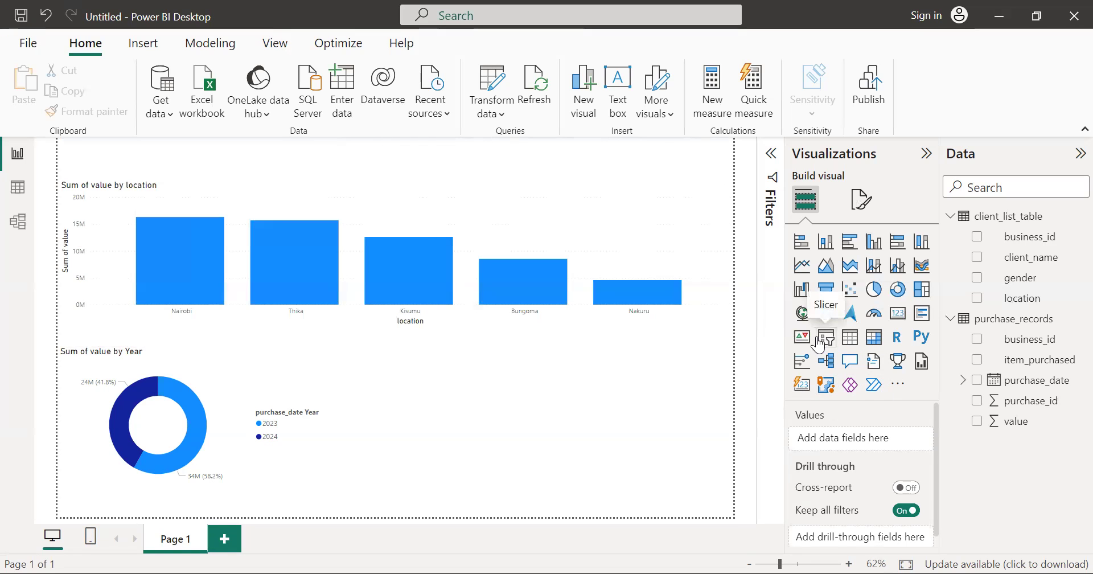
left_click(825, 338)
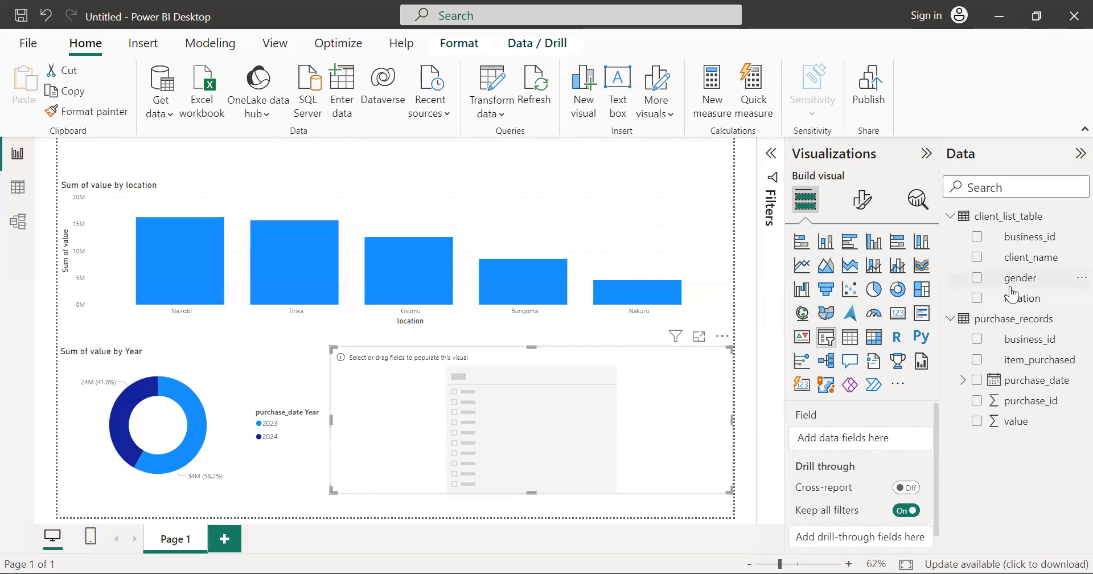
left_click(980, 278)
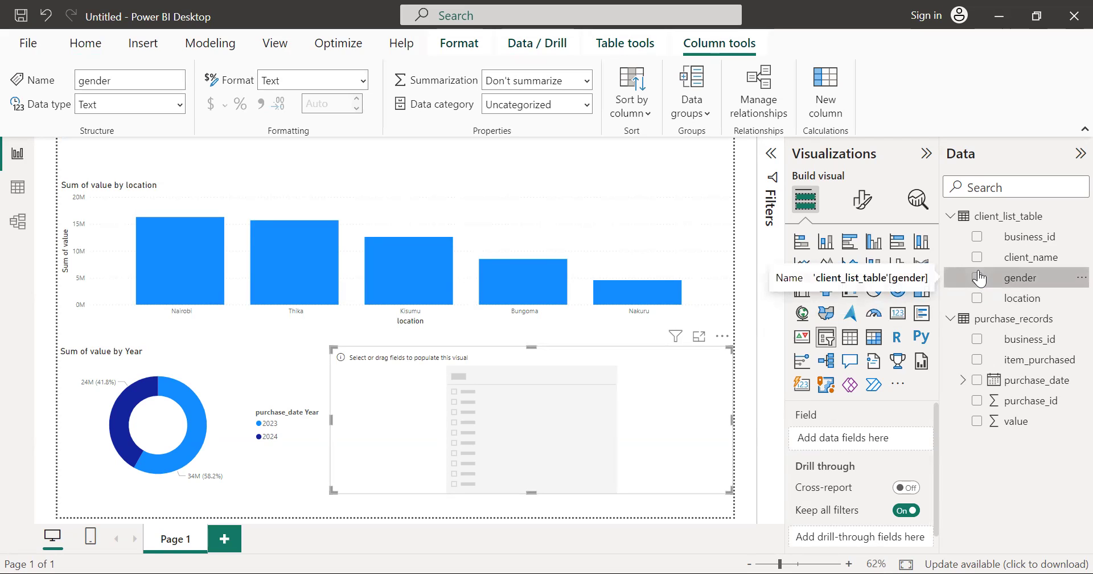
left_click(977, 278)
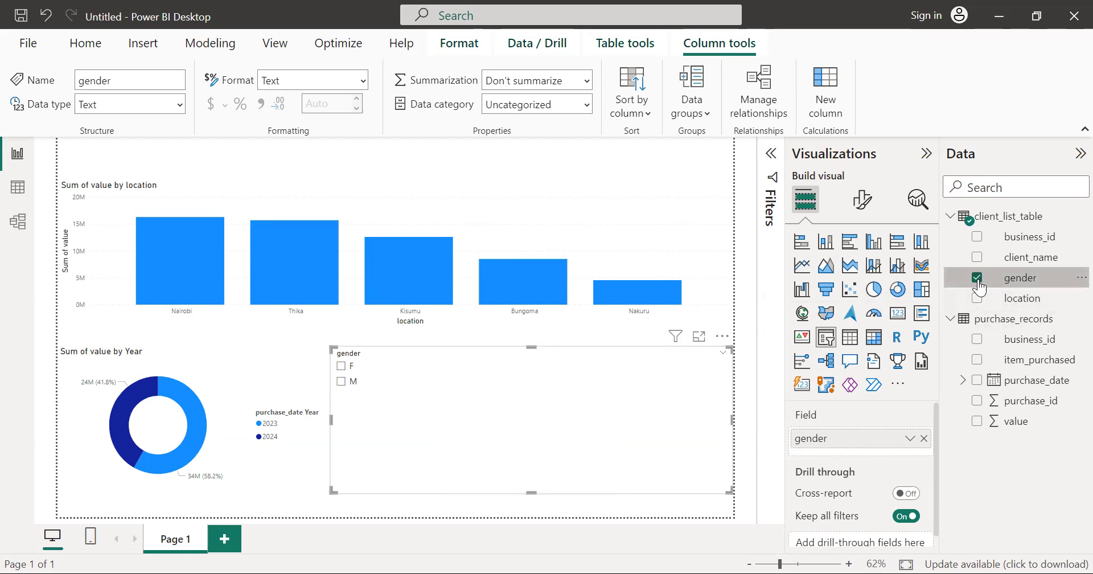
Shrink the gender slicer to a compact box and move it above the right end of the column chart
left_click_drag(329, 419, 554, 416)
left_click_drag(644, 491, 635, 400)
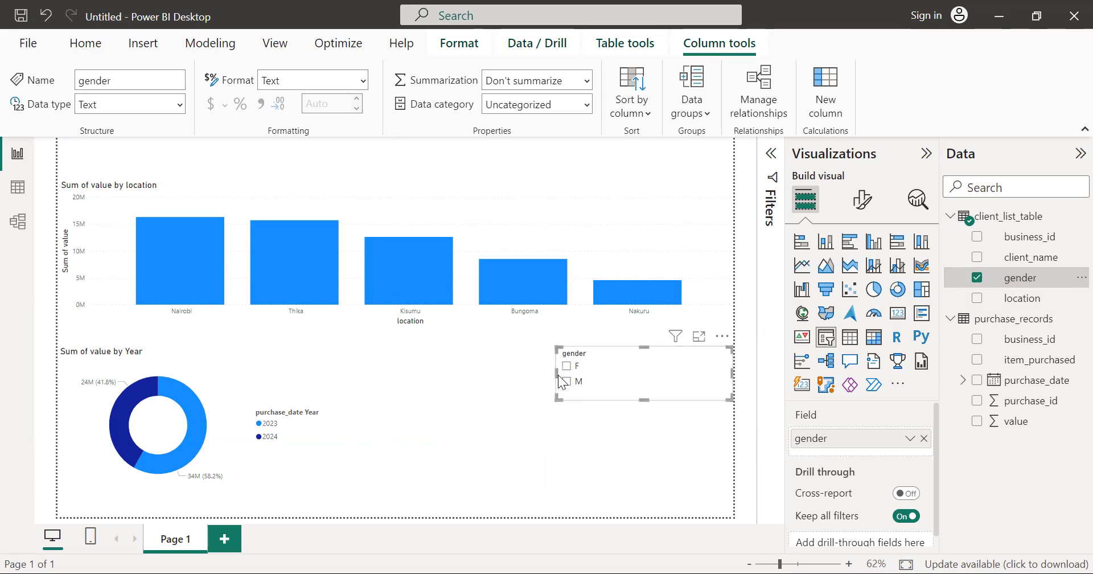
left_click_drag(555, 370, 640, 367)
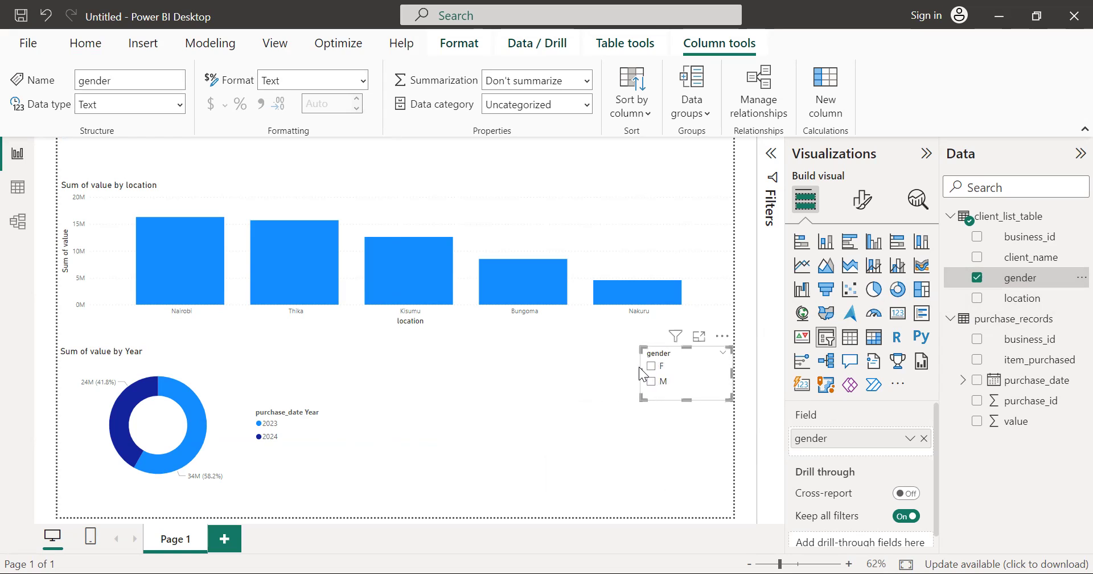
left_click_drag(679, 400, 687, 388)
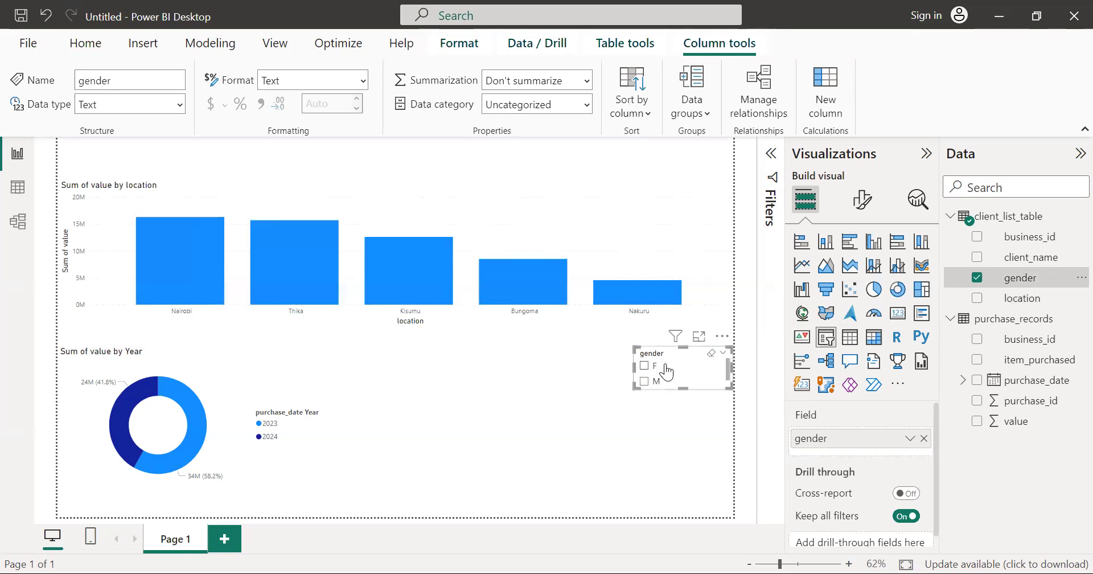
left_click_drag(678, 367, 664, 154)
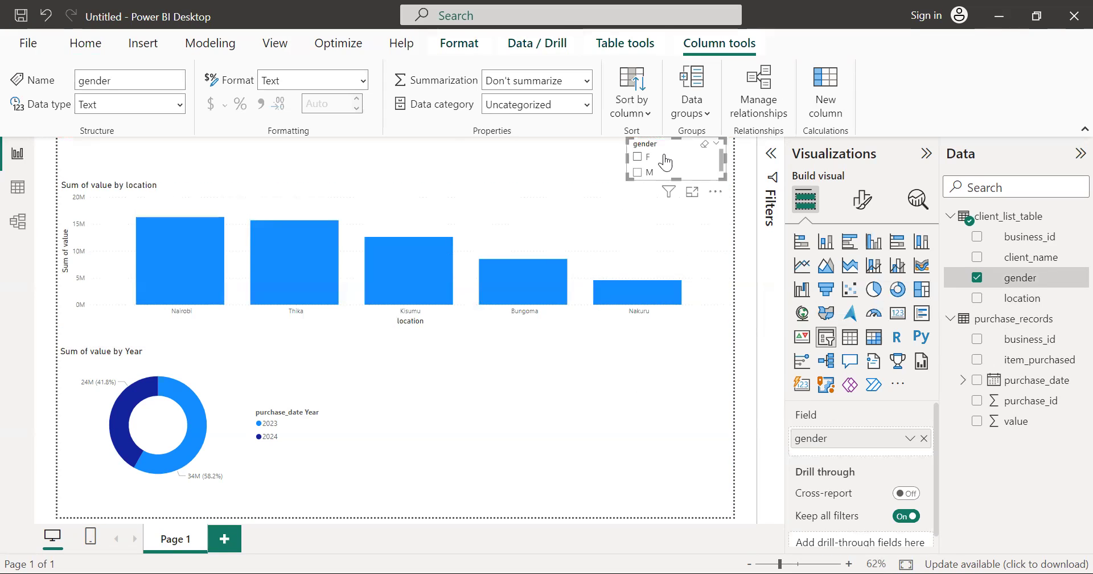
left_click(582, 411)
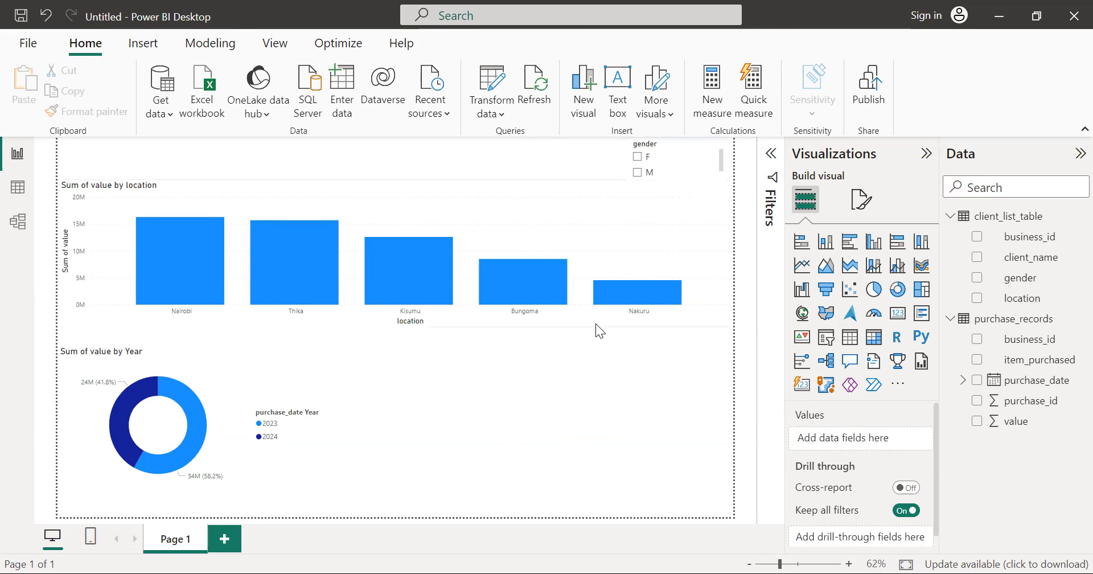
Cross-highlight the column chart by the donut's 2023 and 2024 slices, compare the locations' values, and clear the highlight
left_click(201, 415)
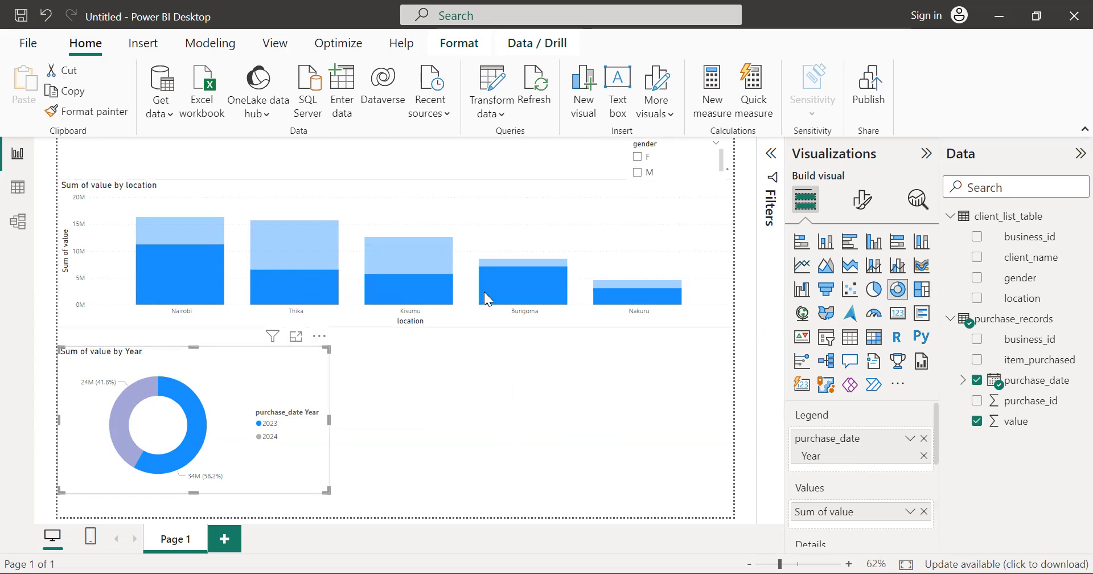
left_click(124, 426)
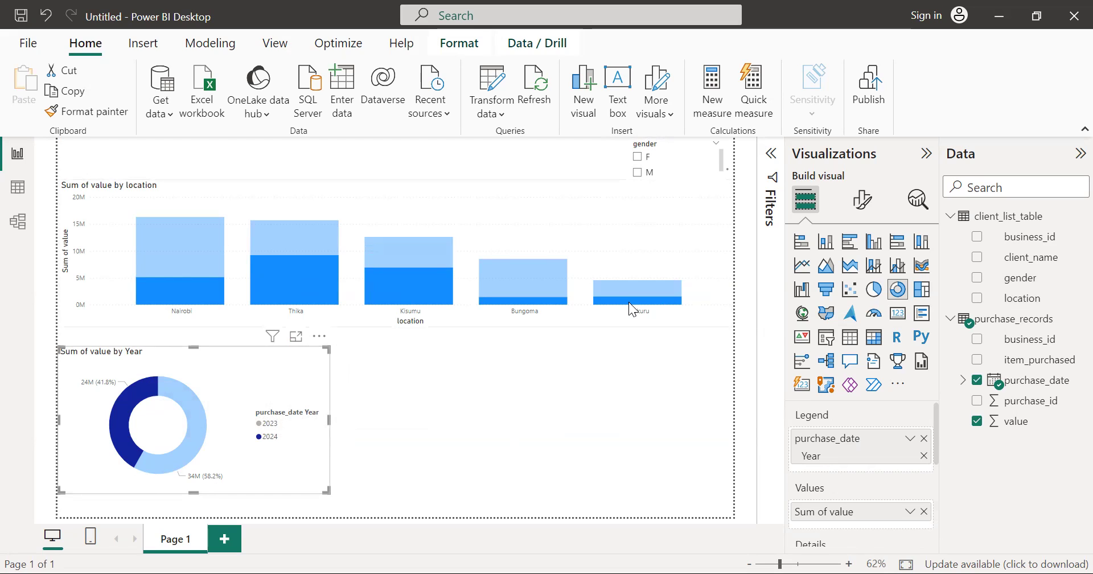
mouse_move(630, 304)
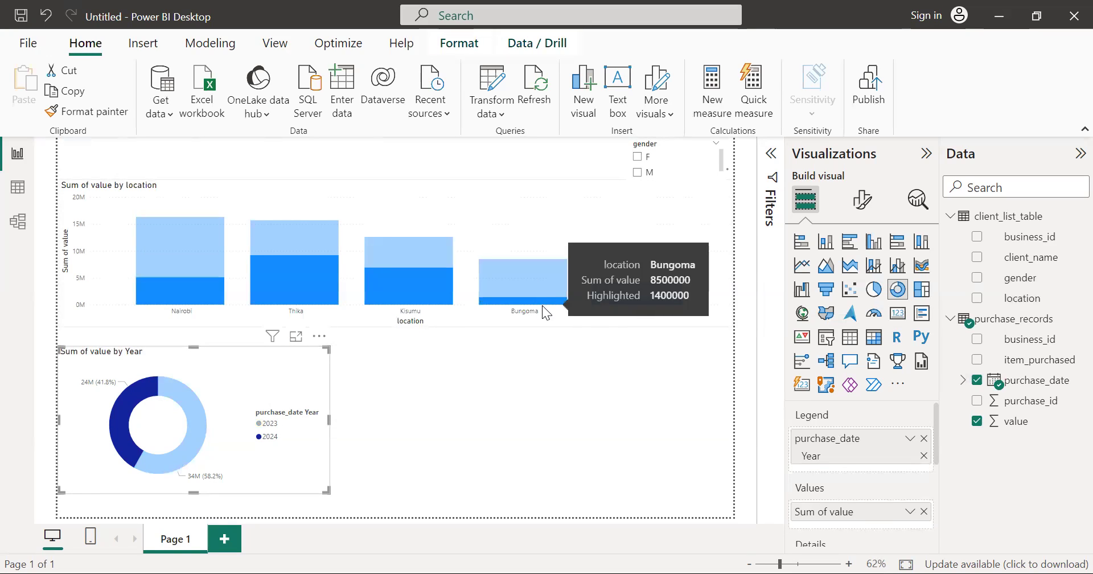
mouse_move(528, 302)
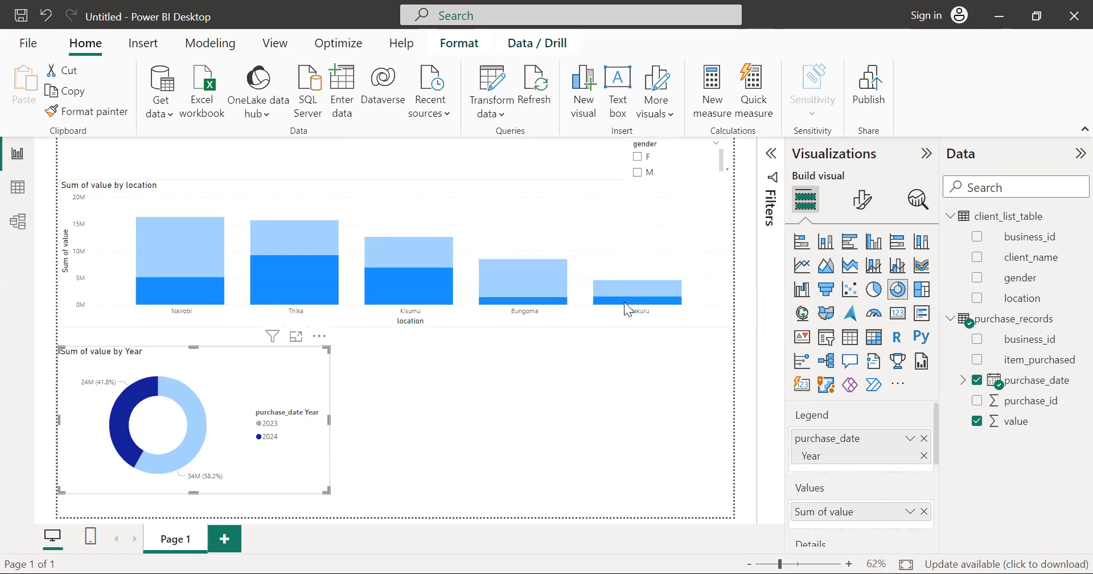
mouse_move(552, 287)
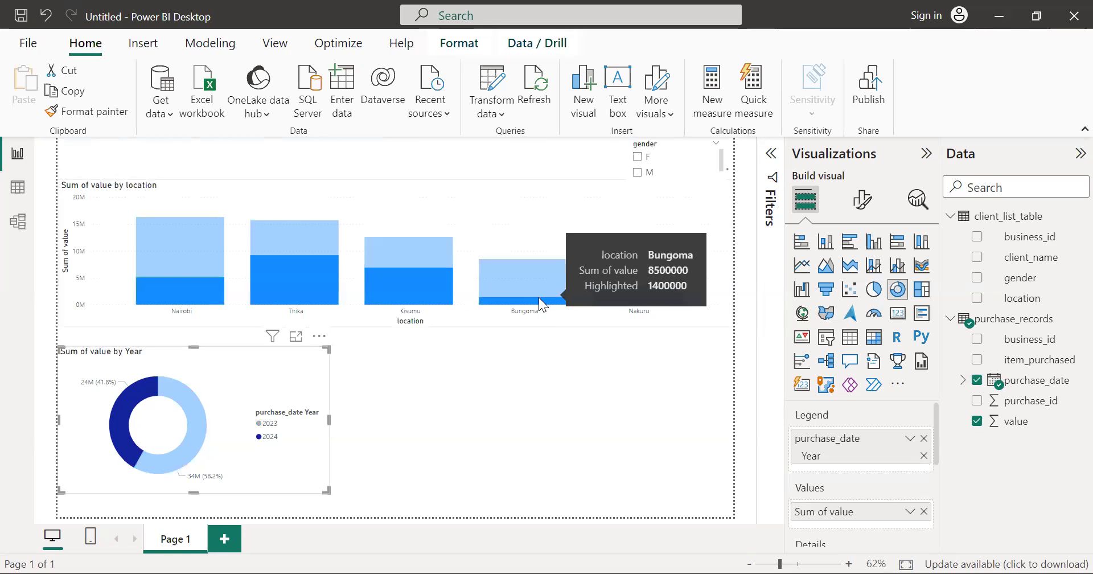
mouse_move(178, 443)
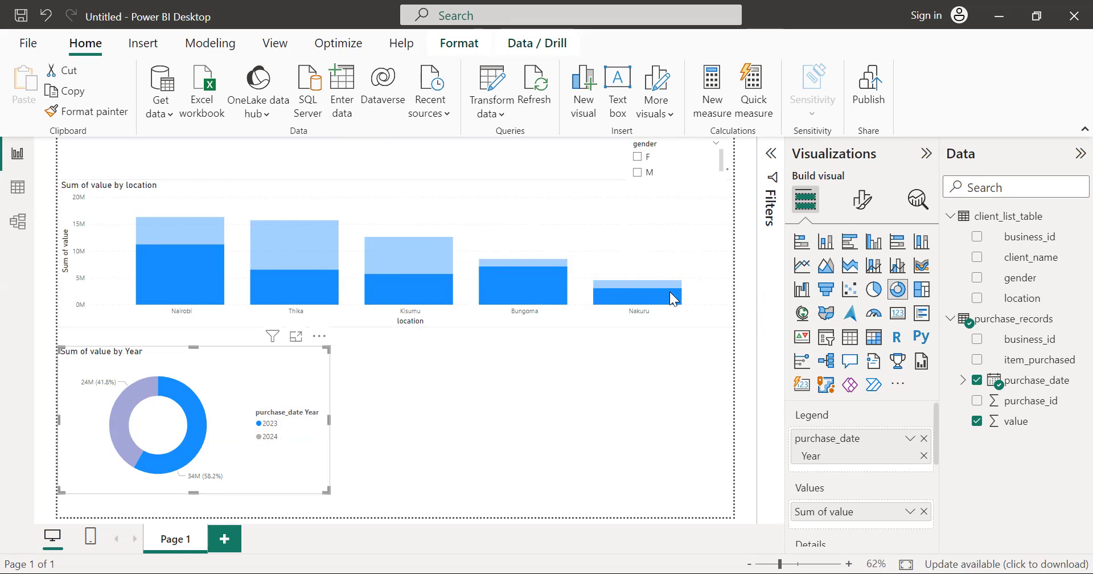
mouse_move(670, 292)
left_click(257, 378)
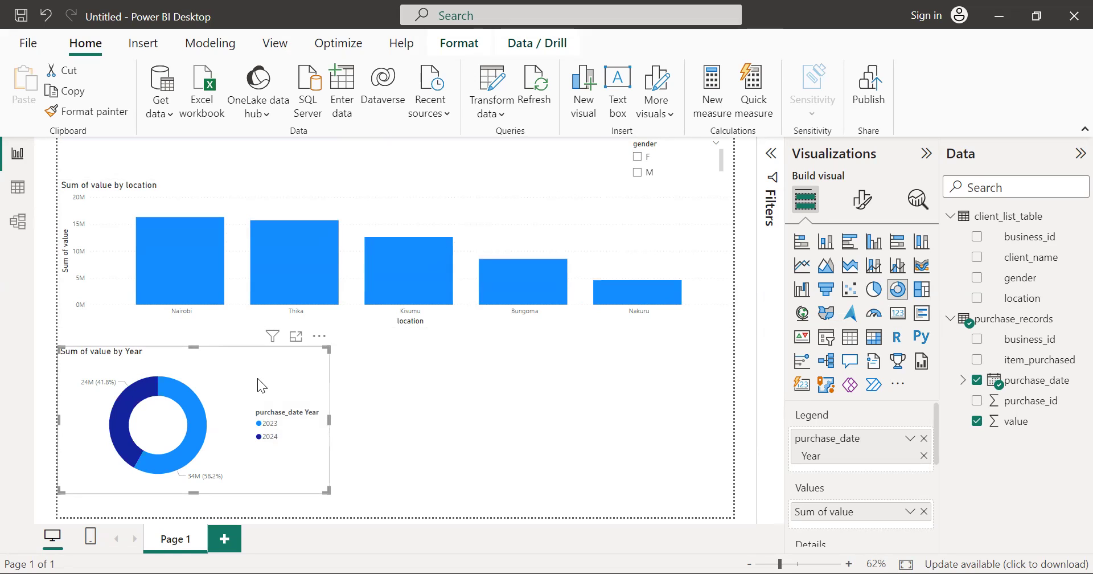
Filter the charts by F and M in turn with the gender slicer, and clear the selection
left_click(638, 165)
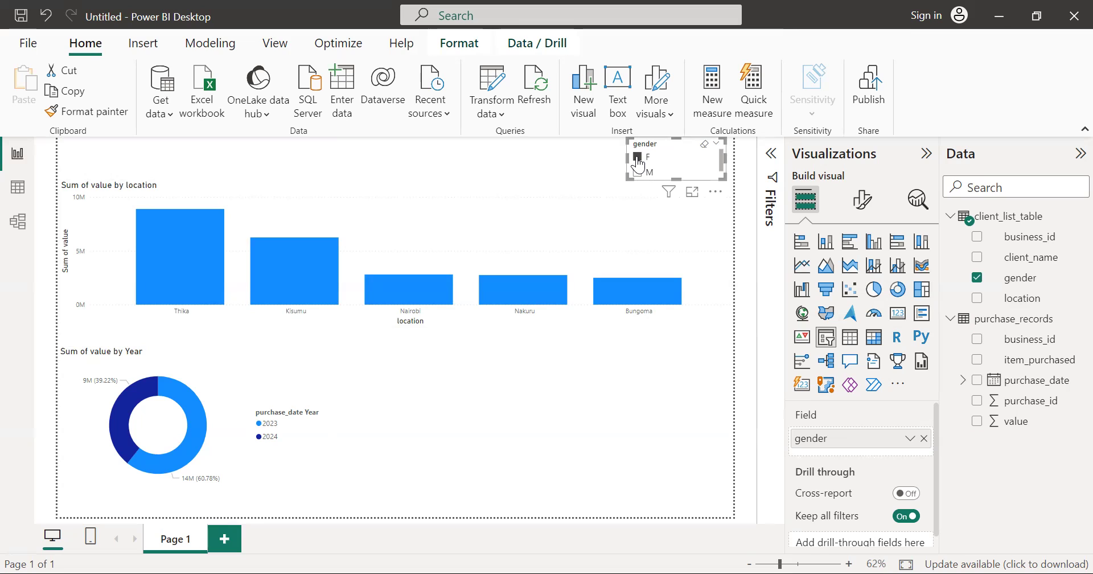
left_click(639, 164)
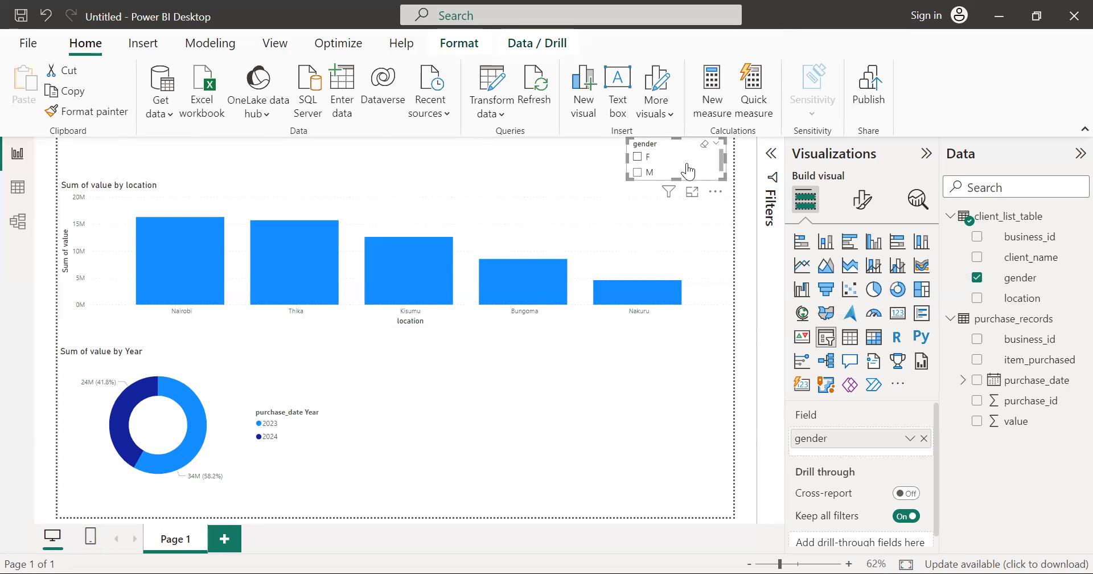
left_click(638, 172)
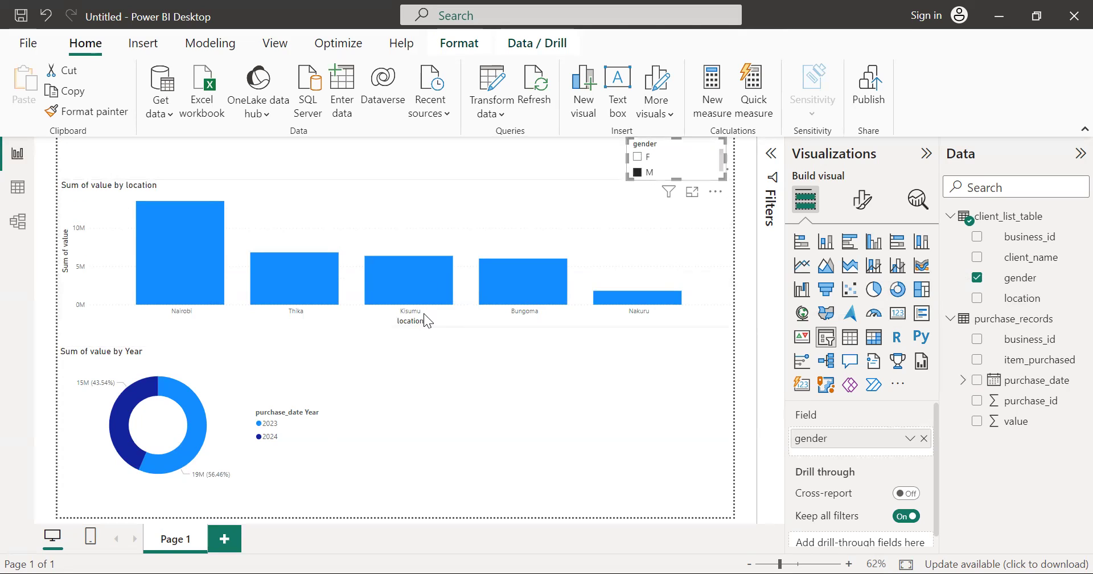
left_click(636, 158)
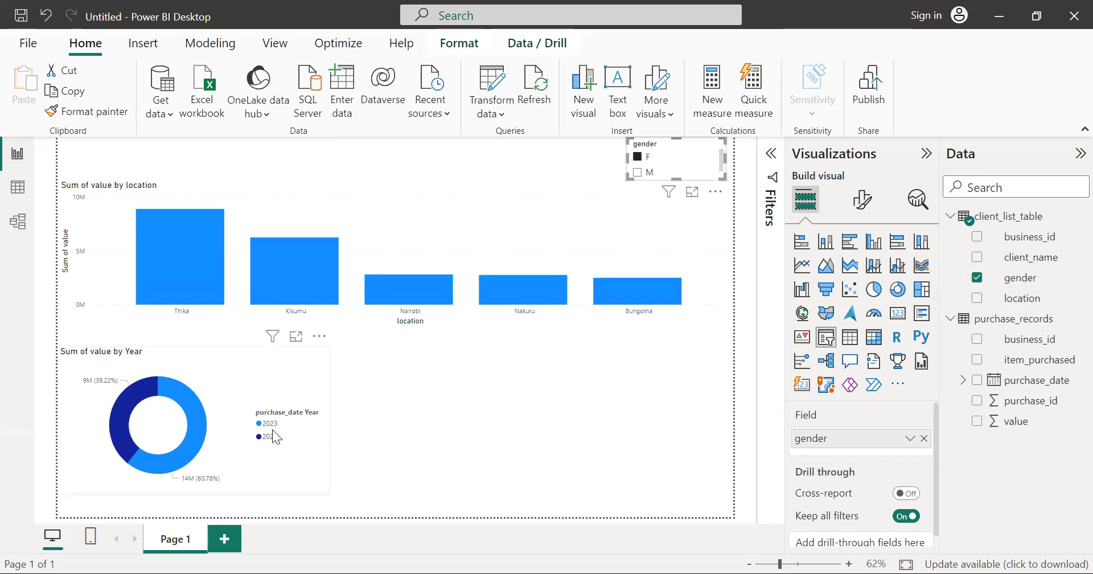
left_click(677, 172)
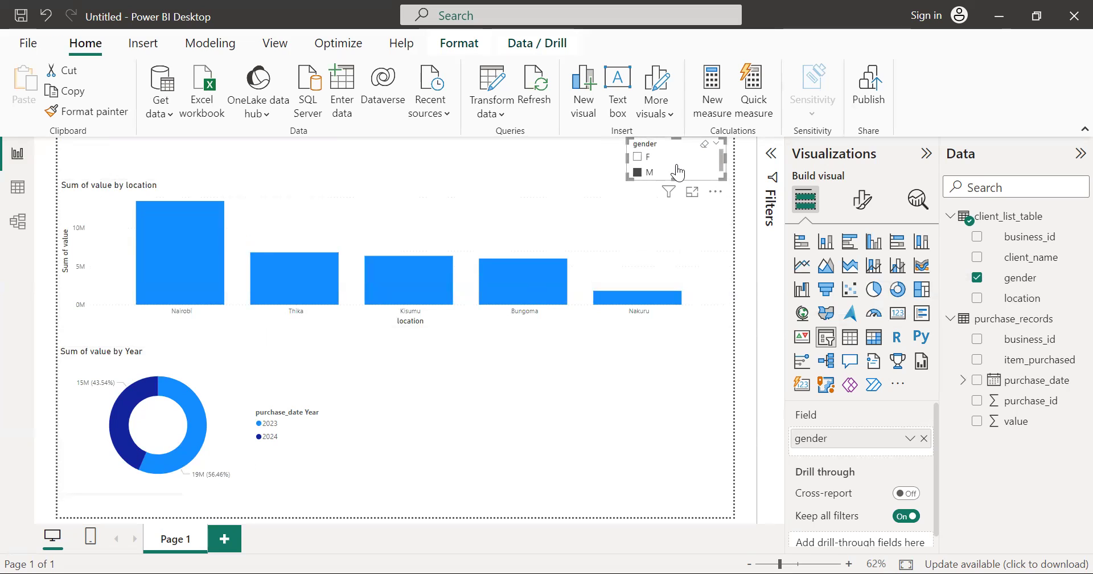
left_click(677, 171)
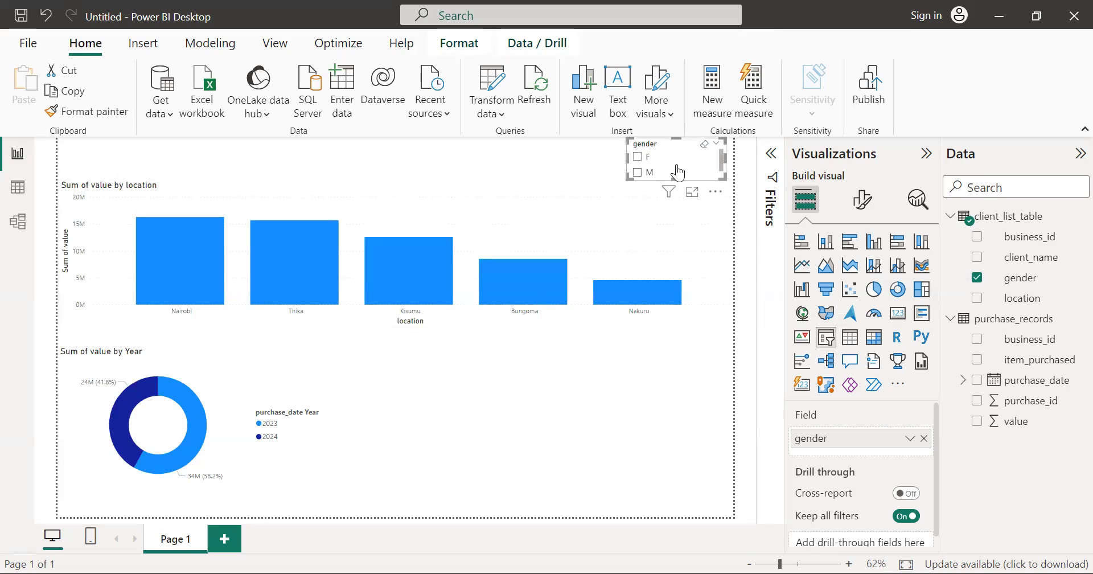
Add a table visual beside the donut chart with the client_name, gender, value and location fields
left_click(595, 425)
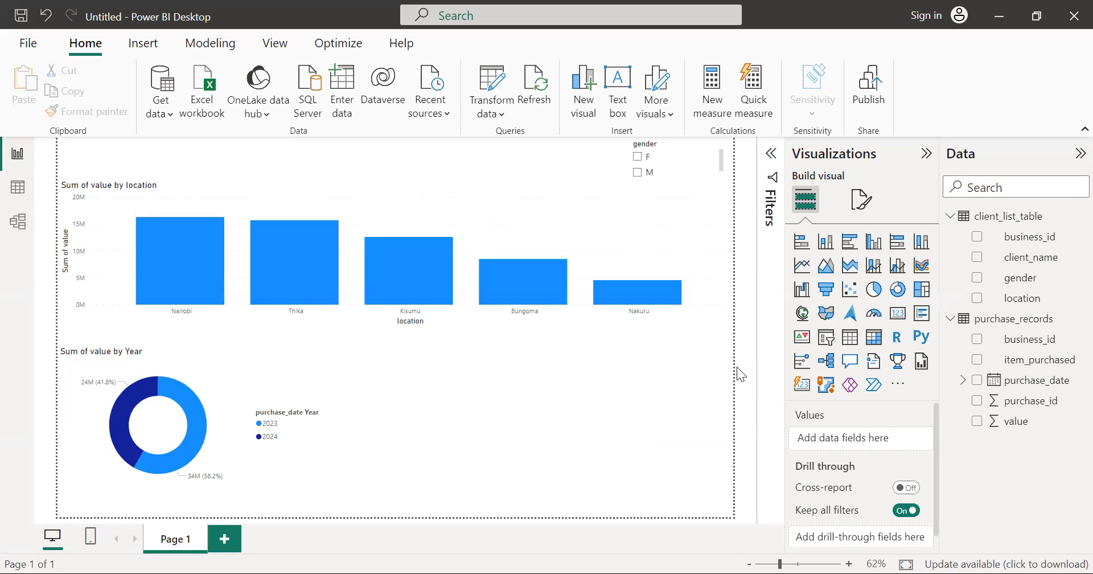
left_click(850, 337)
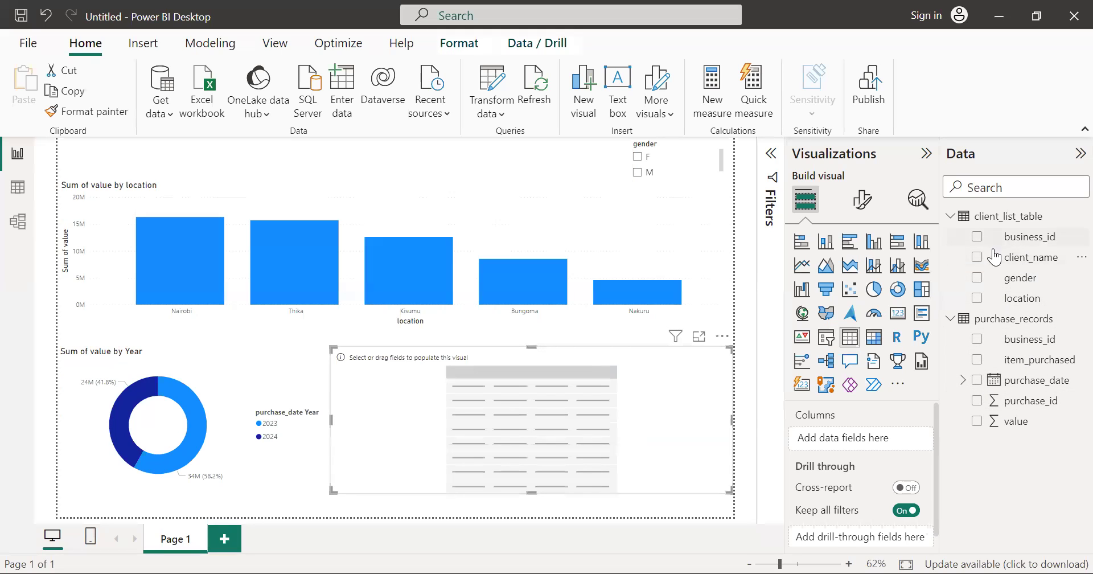
left_click(977, 257)
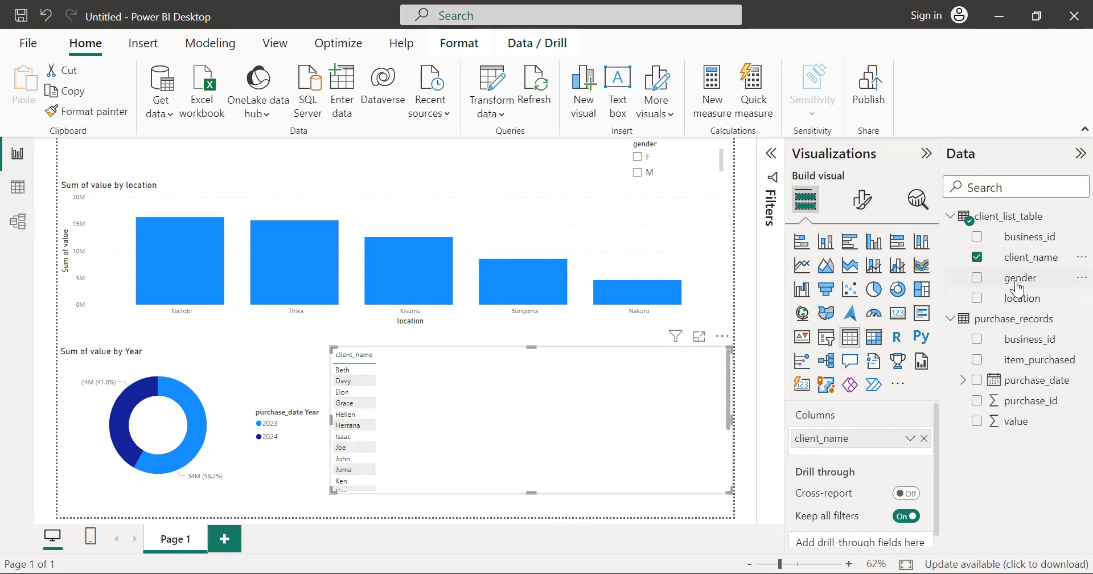
left_click(977, 279)
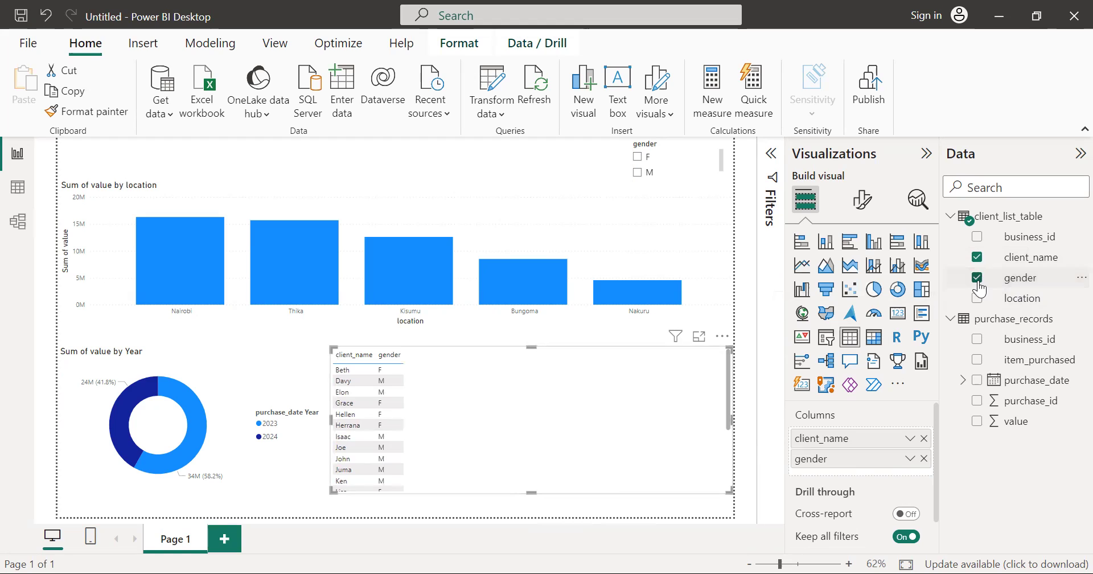
left_click(978, 421)
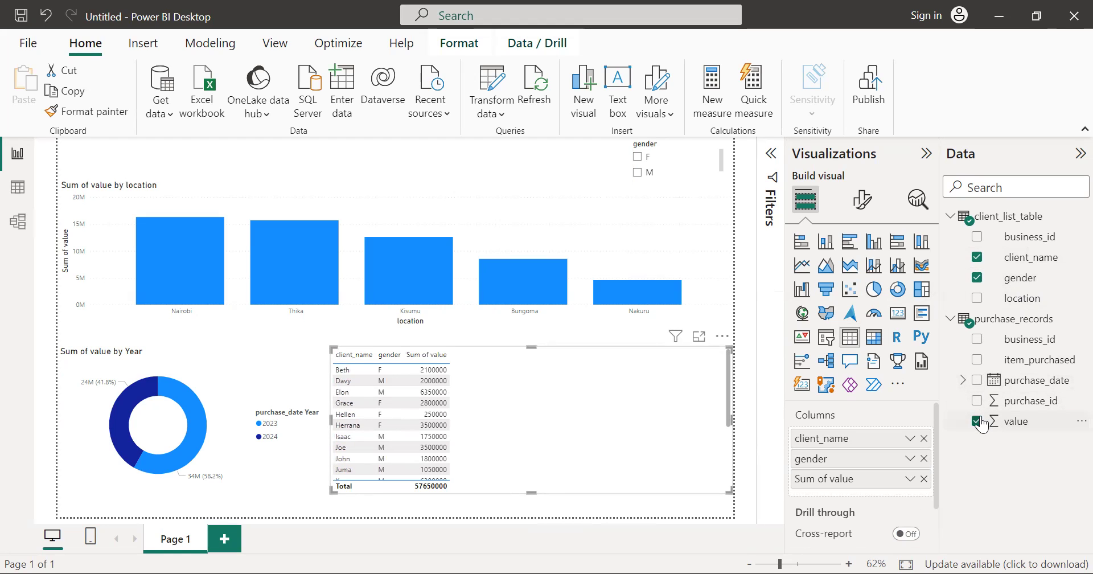
left_click(978, 298)
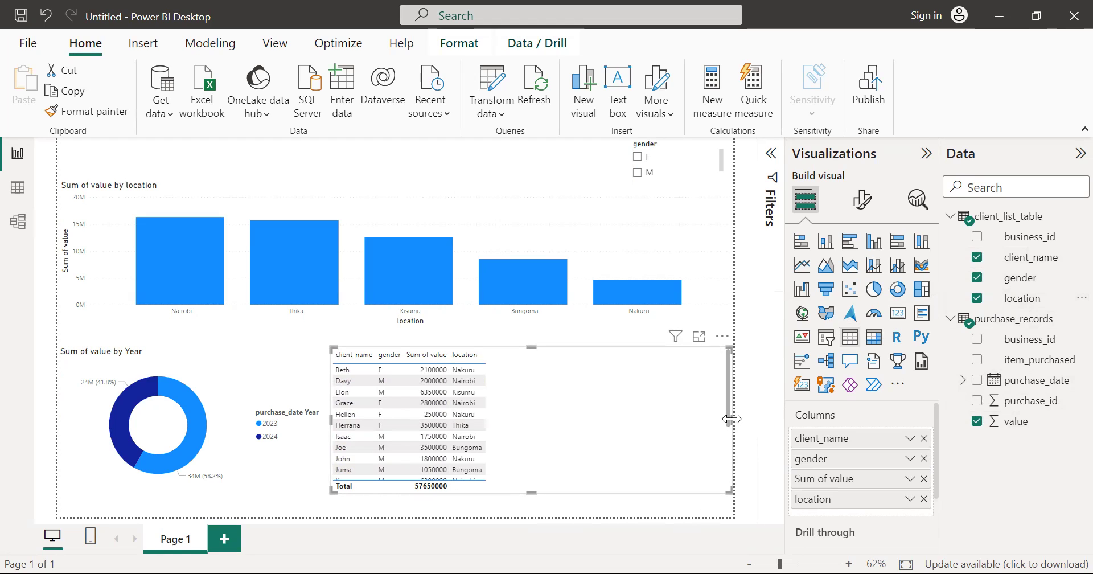
Narrow the table to fit its columns and sort its rows by location in ascending order
left_click_drag(731, 419, 527, 457)
left_click(460, 354)
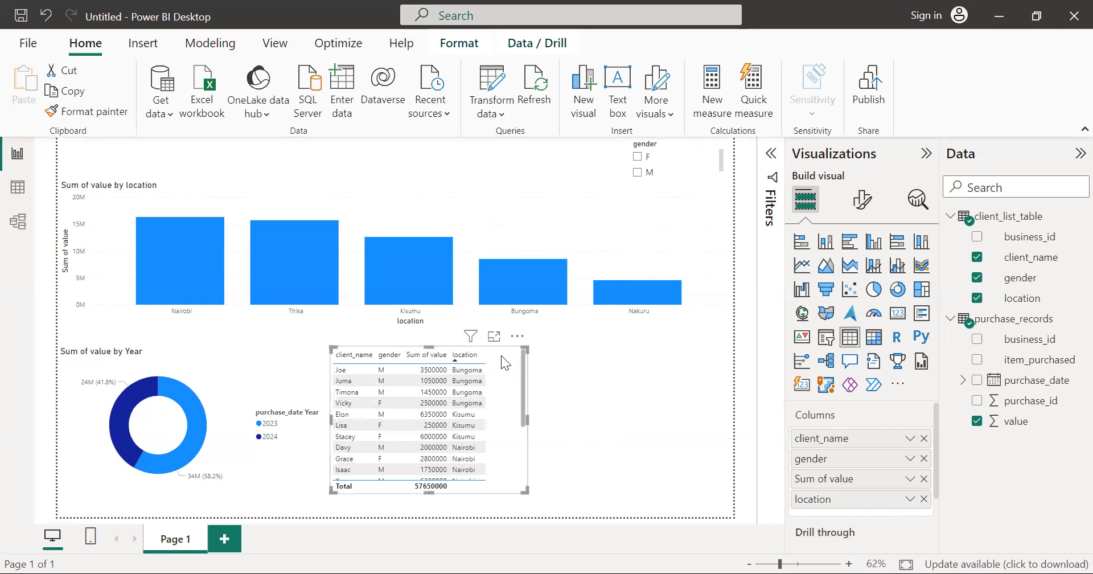
Move the table away from the donut until its edge aligns with the gender slicer, then cross-highlight by one Nairobi client row and clear it
left_click_drag(356, 346, 454, 342)
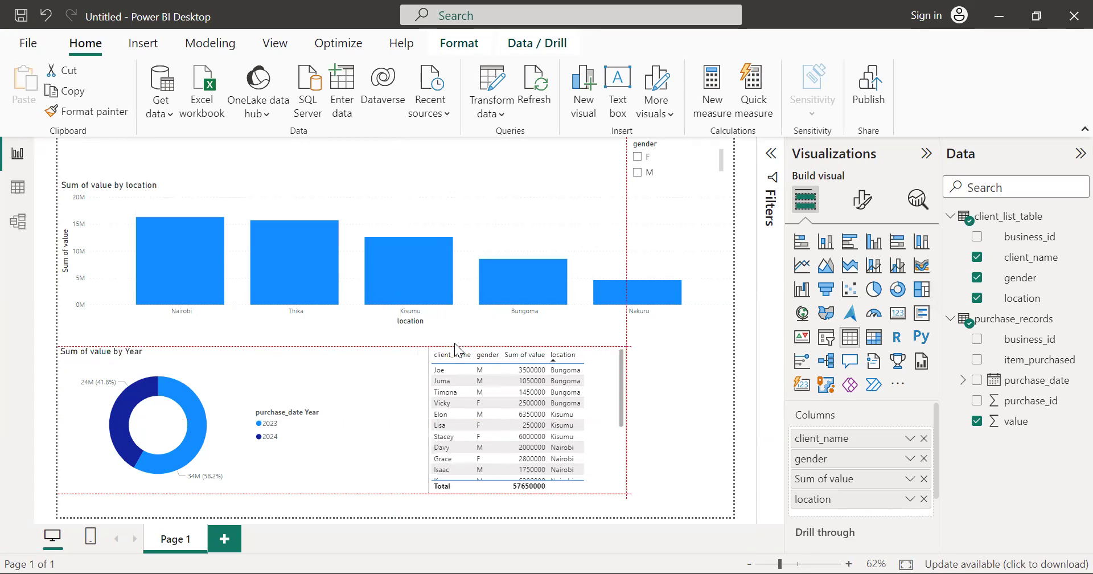
left_click(674, 402)
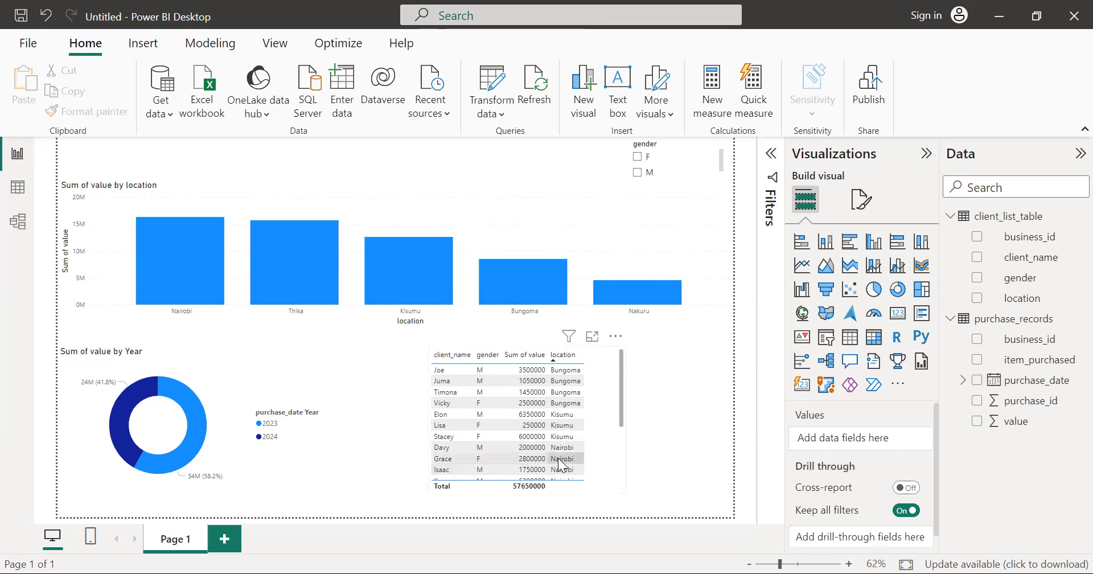
left_click(543, 479)
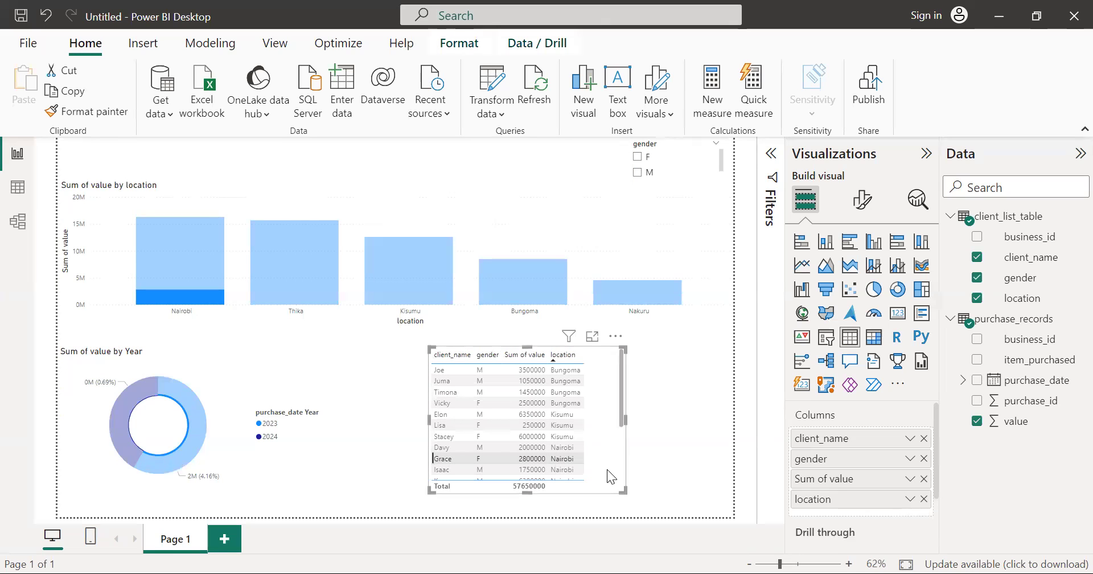
left_click(607, 469)
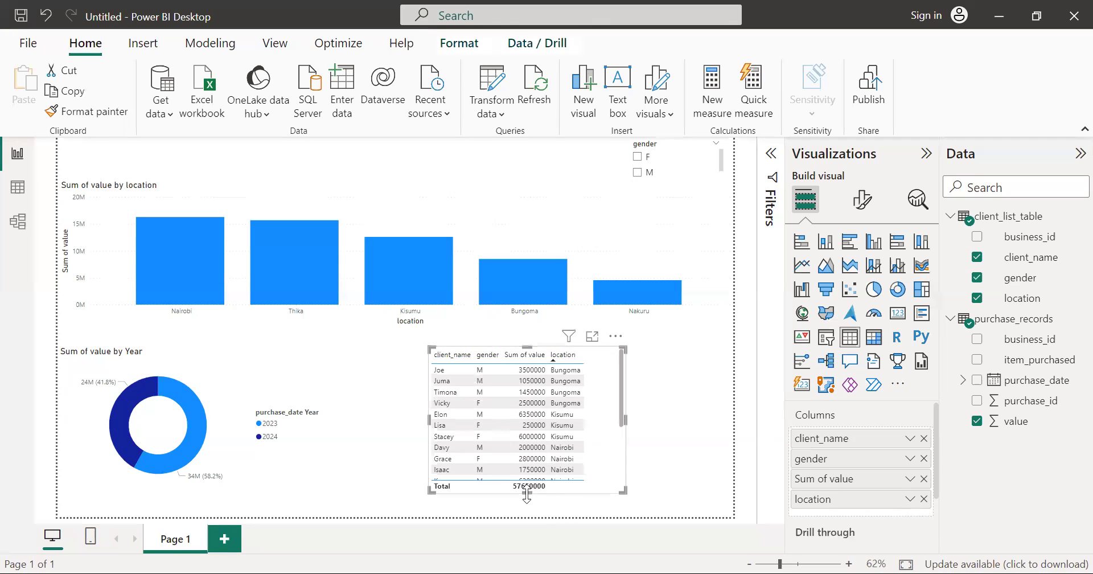
Stretch the table vertically from the column chart to the page's lower edge, and move the donut chart closer to it
left_click_drag(527, 500, 526, 516)
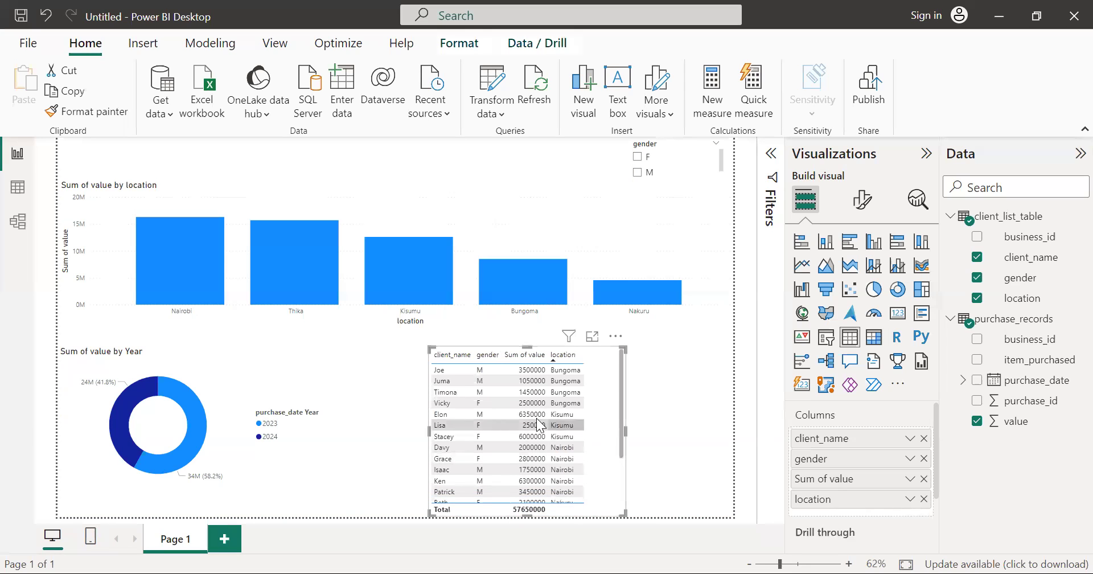
left_click_drag(526, 347, 531, 330)
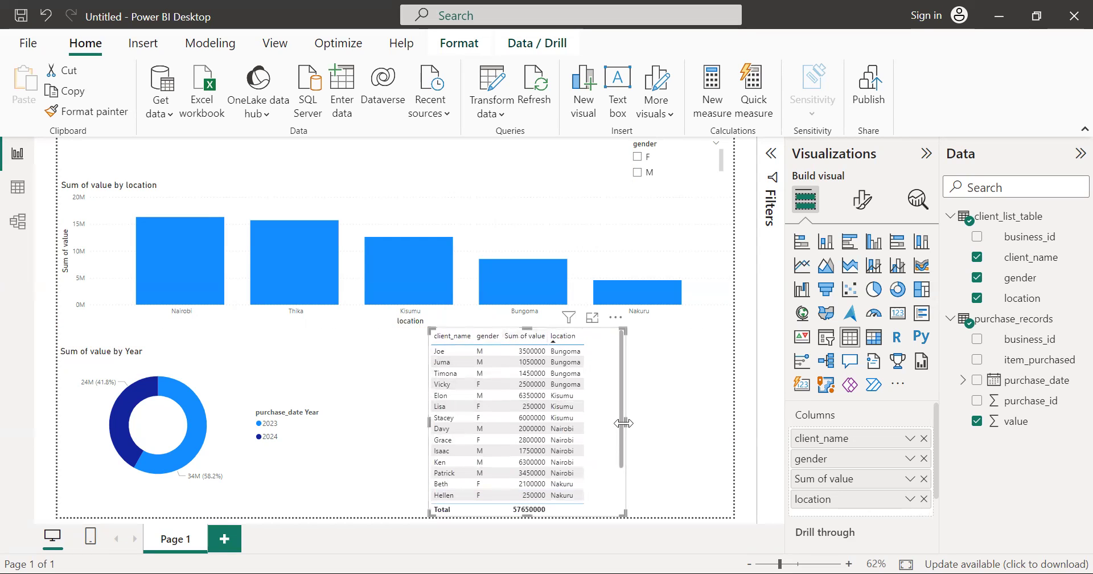
left_click_drag(624, 424, 651, 424)
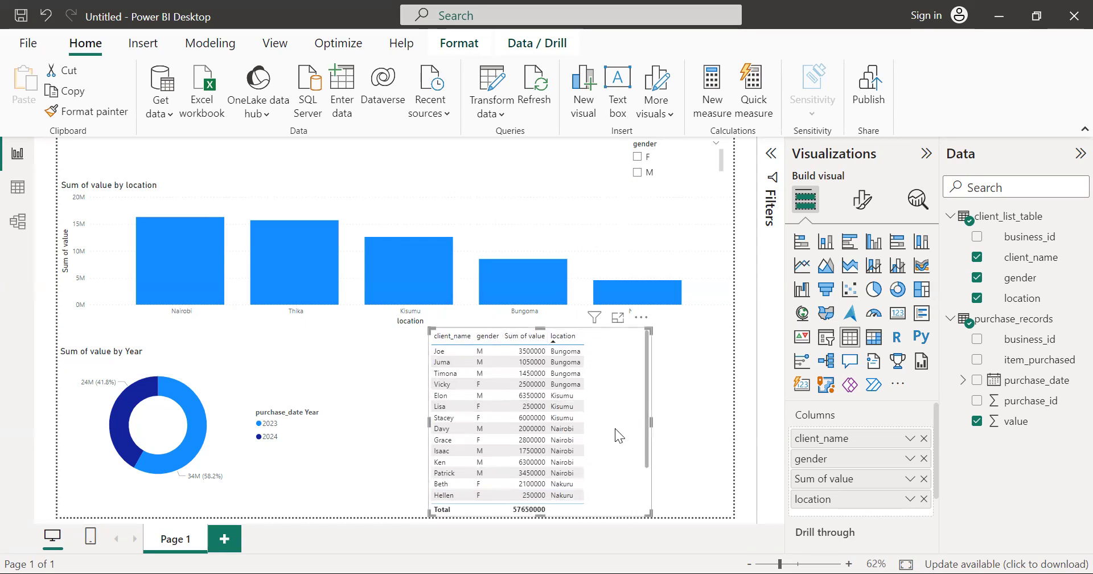
left_click(696, 522)
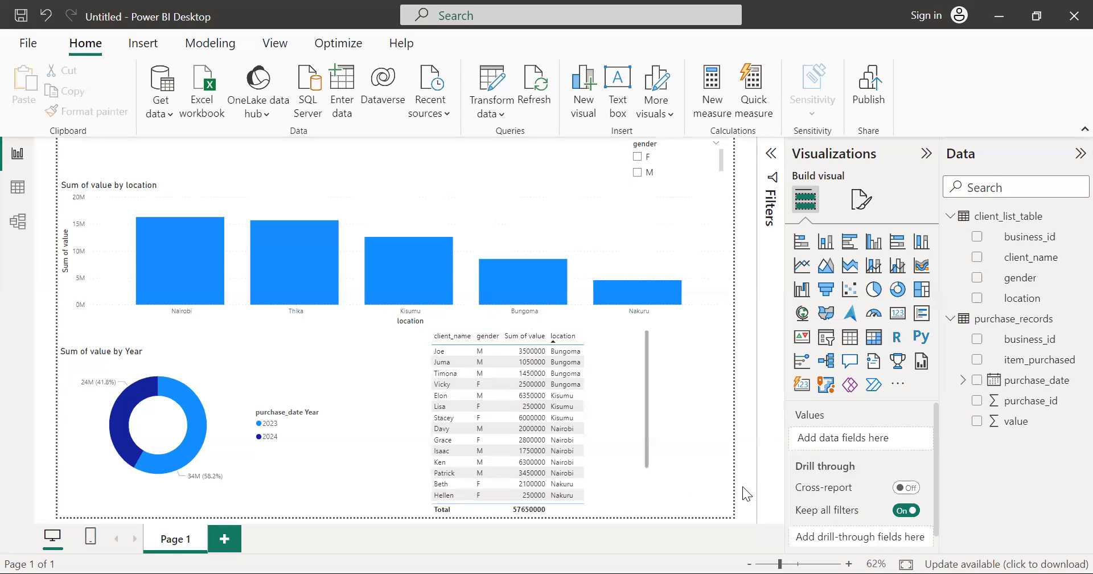
left_click(637, 429)
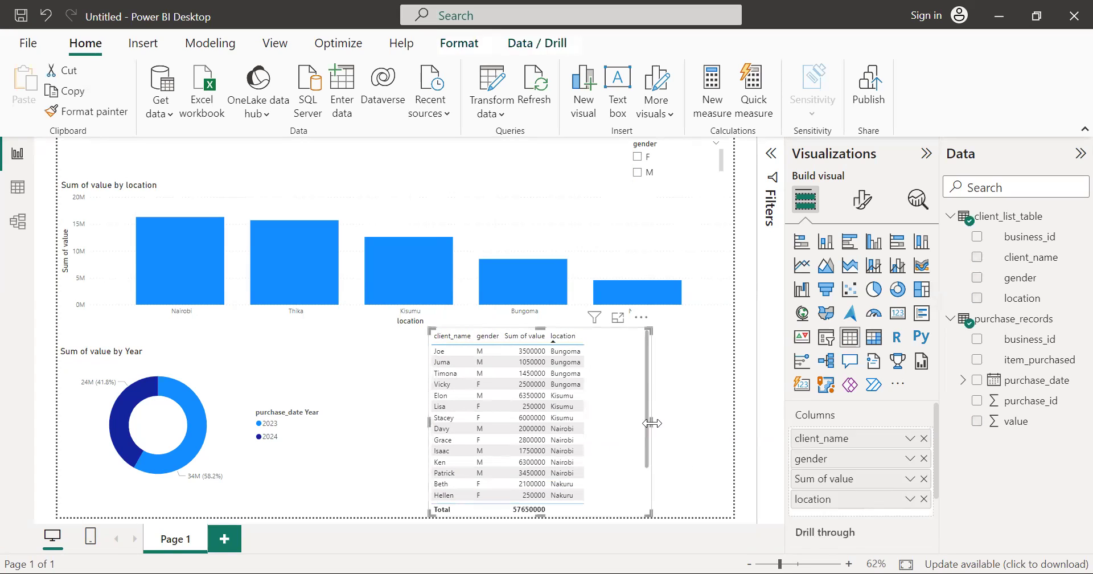
left_click_drag(649, 423, 625, 422)
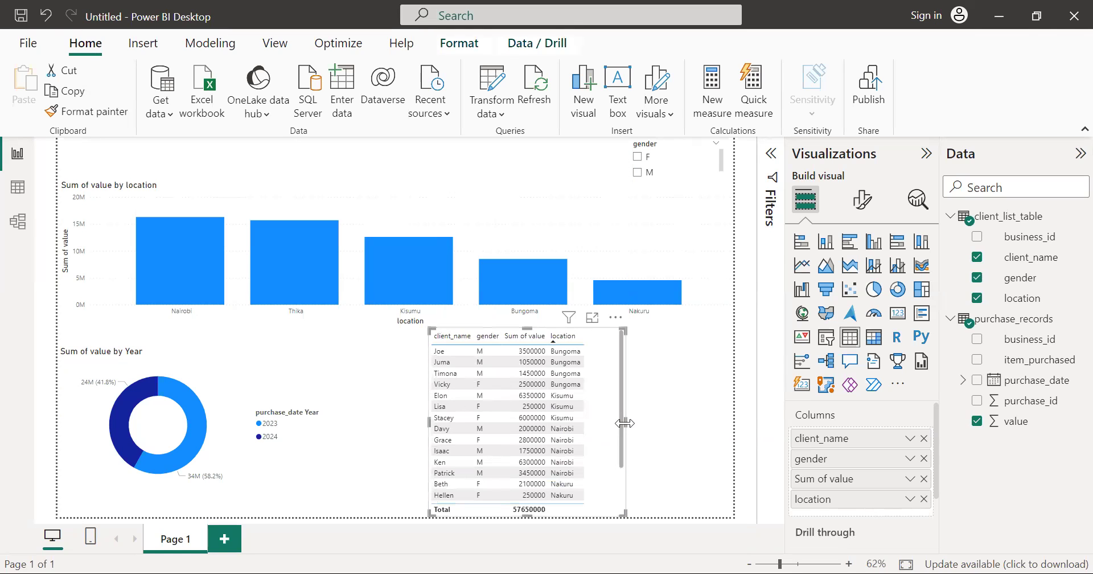
left_click(320, 429)
left_click_drag(228, 377, 302, 359)
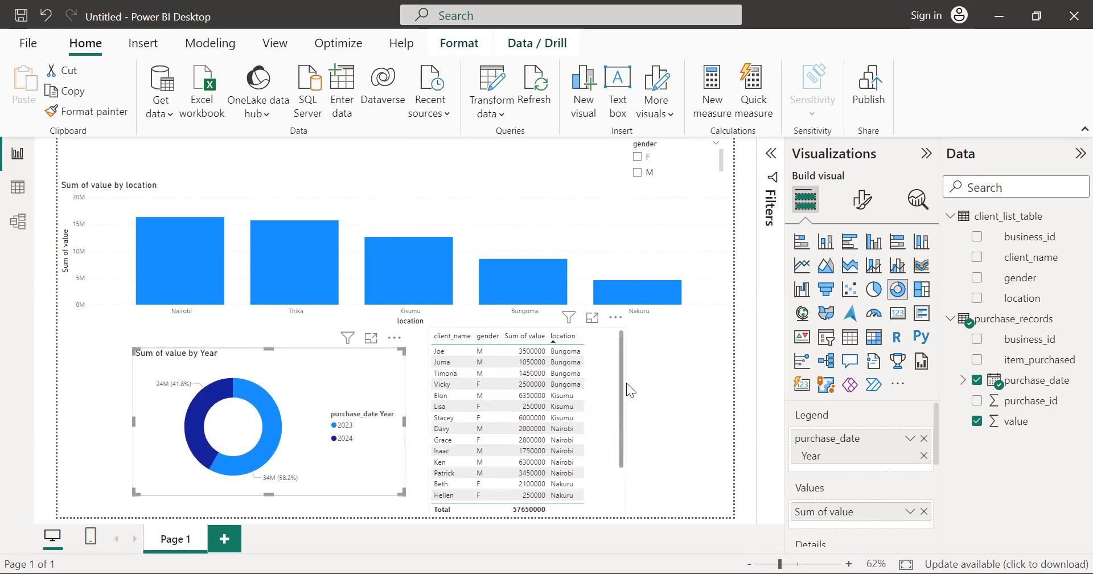
Cross-highlight both charts by four client rows of the table in turn, and clear the highlight
left_click(450, 377)
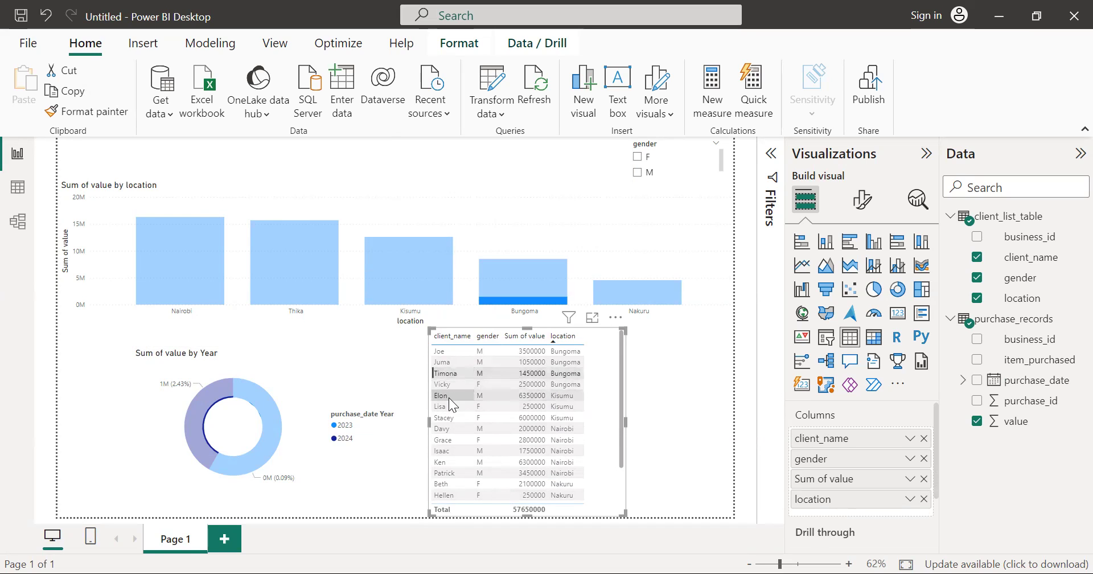
left_click(449, 397)
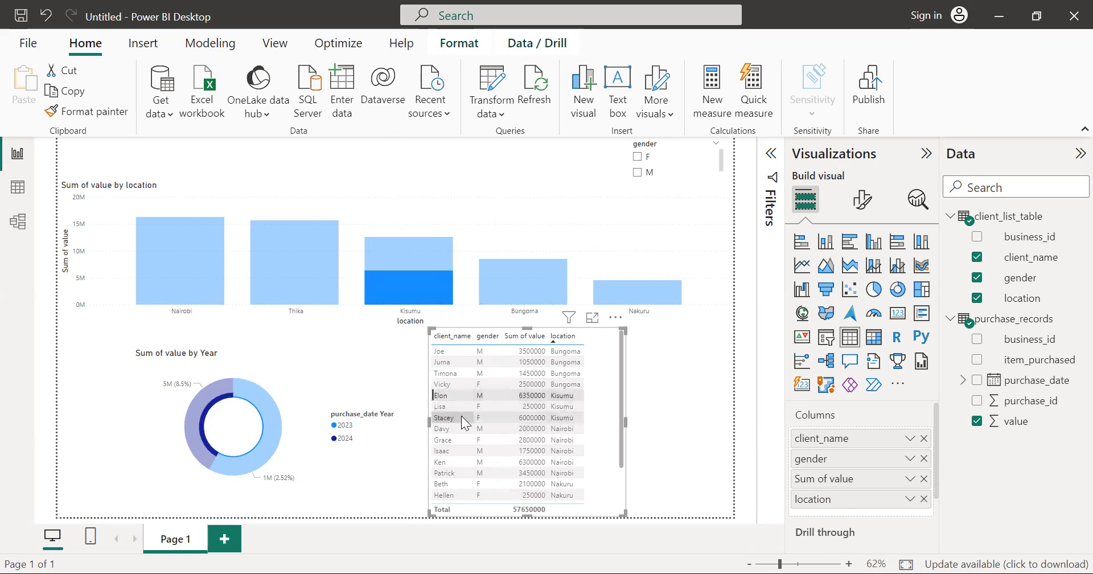
left_click(461, 417)
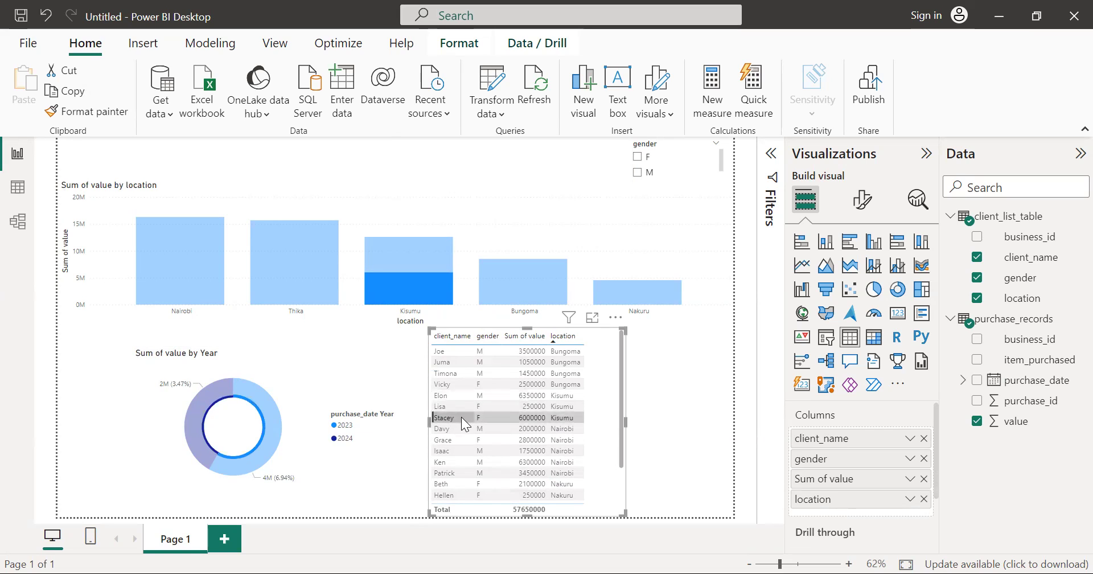
left_click(694, 414)
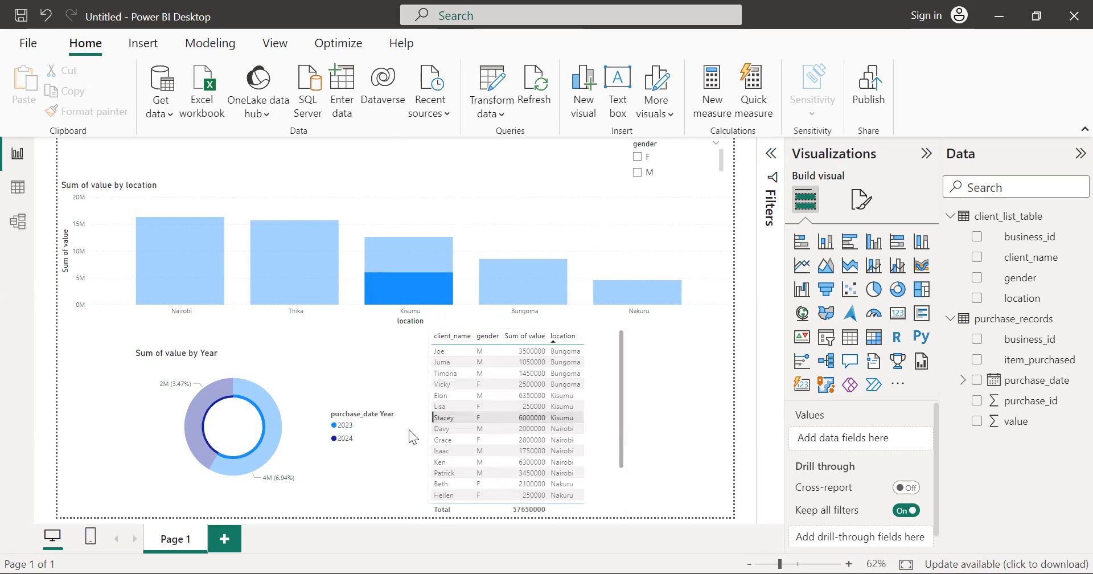
left_click(476, 427)
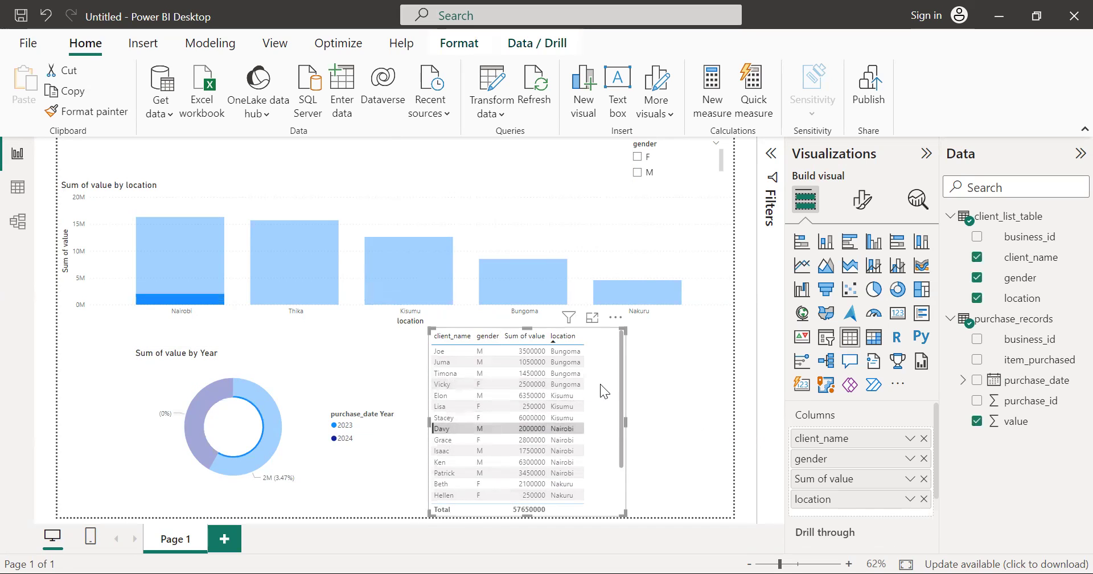
left_click(601, 384)
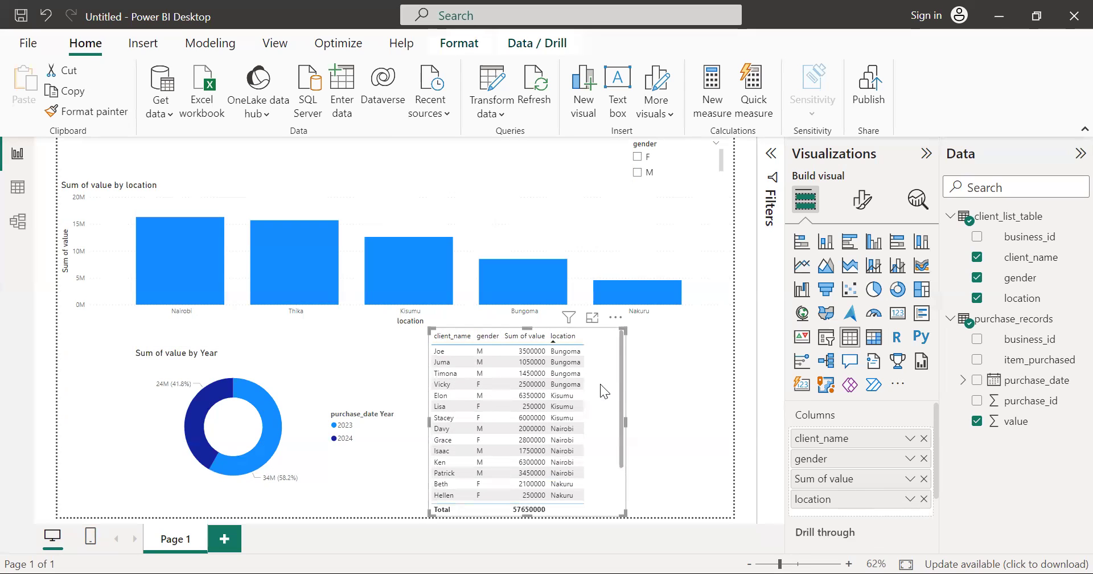
Filter the table and donut by the Kisumu column, inspect the donut's highlighted year values, and clear the selection
left_click(414, 272)
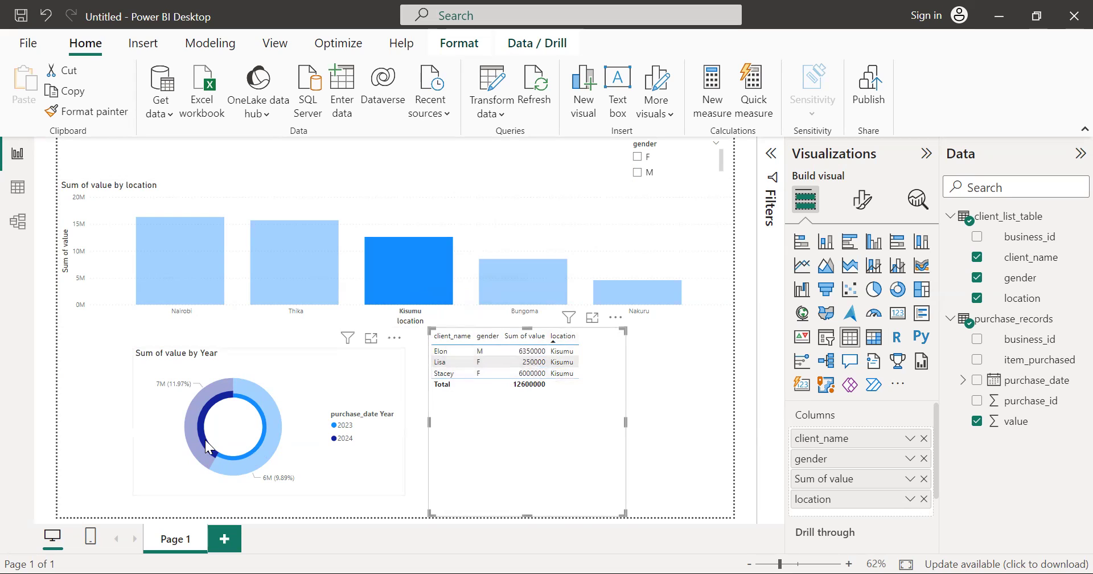
mouse_move(208, 447)
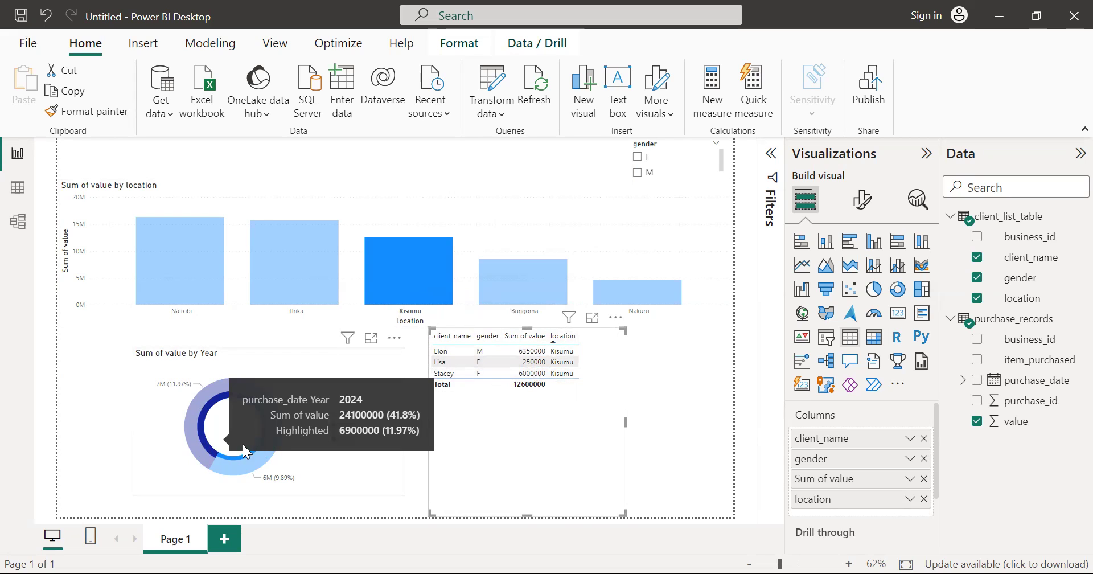
mouse_move(253, 461)
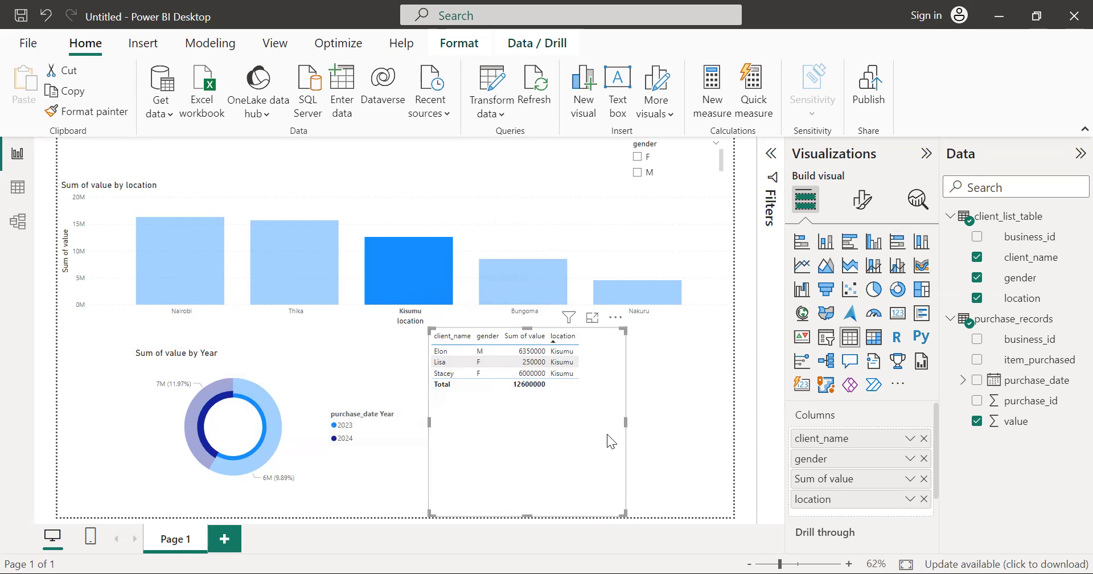
left_click(558, 204)
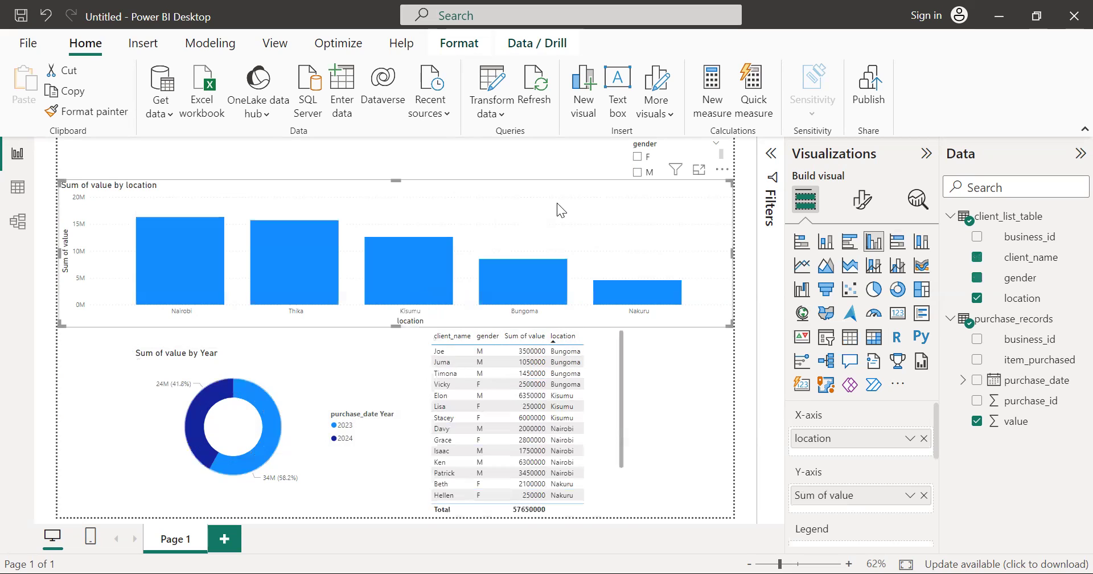
Filter the charts and table by M and F in turn with the gender slicer, and clear the selection
left_click(636, 172)
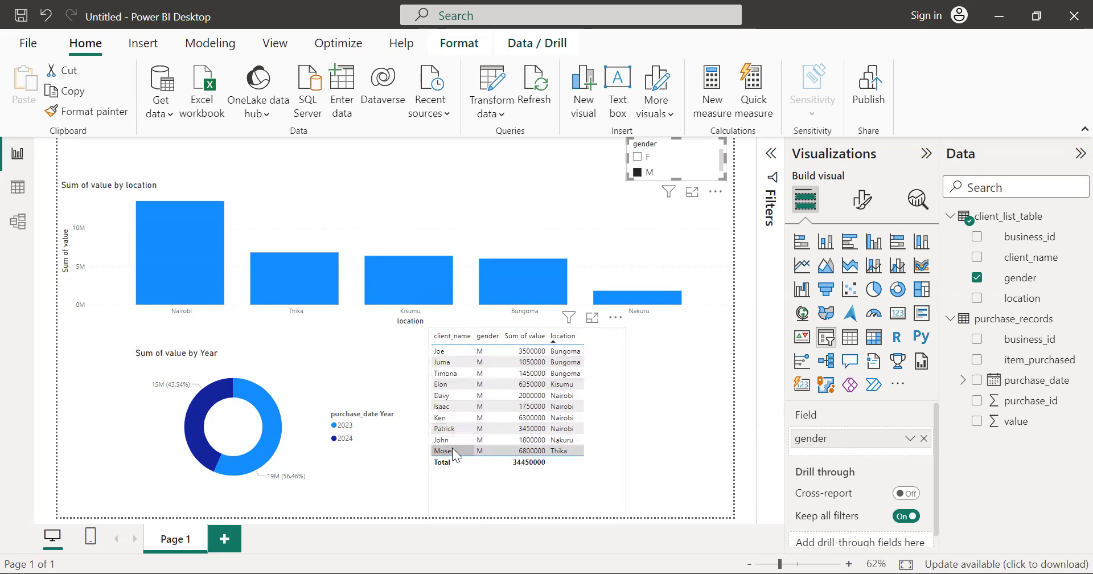
left_click(638, 160)
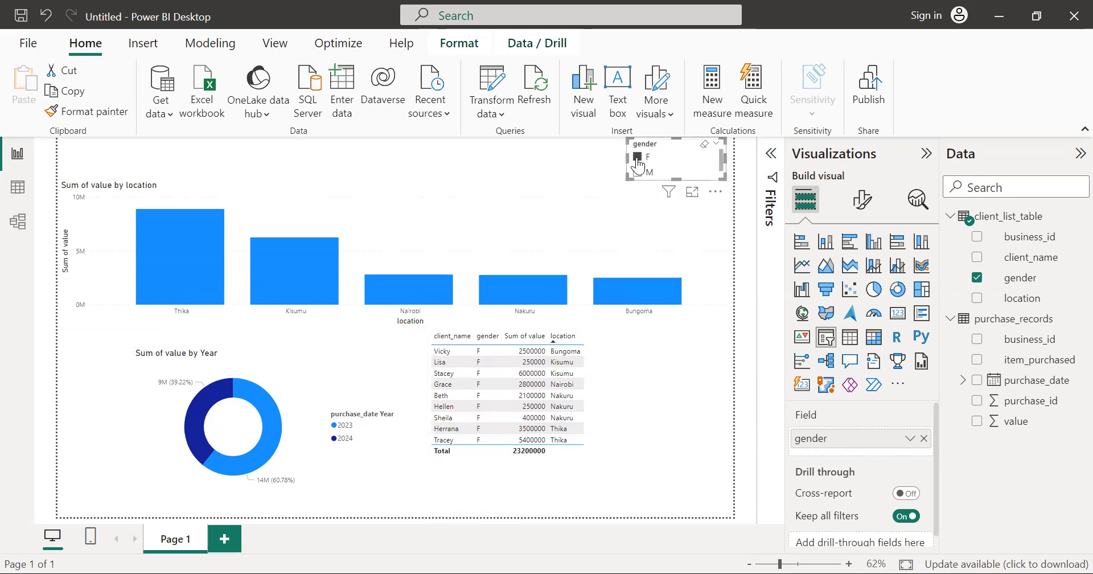
left_click(677, 157)
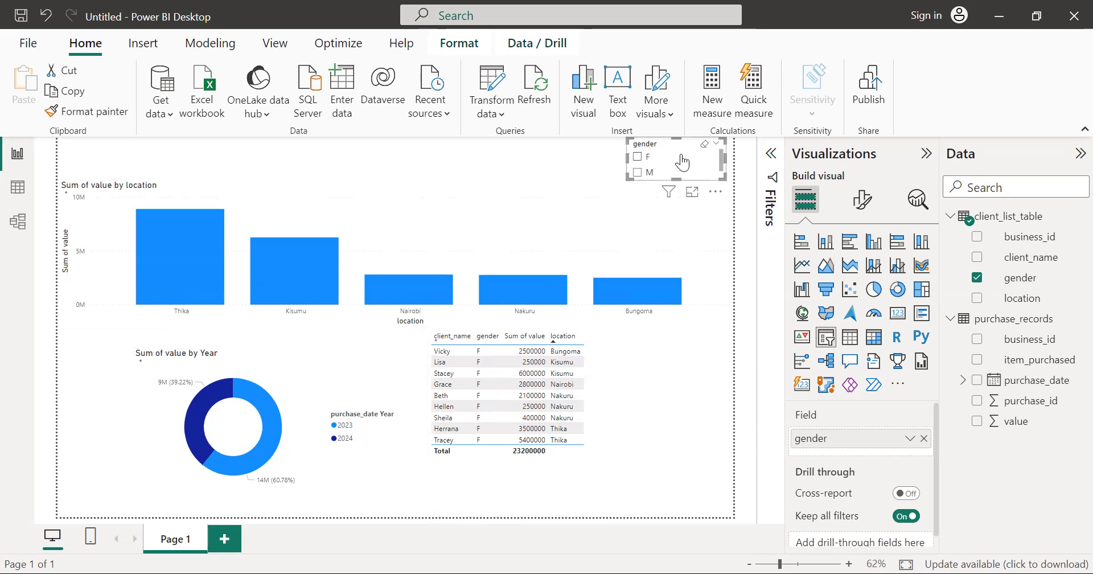
left_click(693, 415)
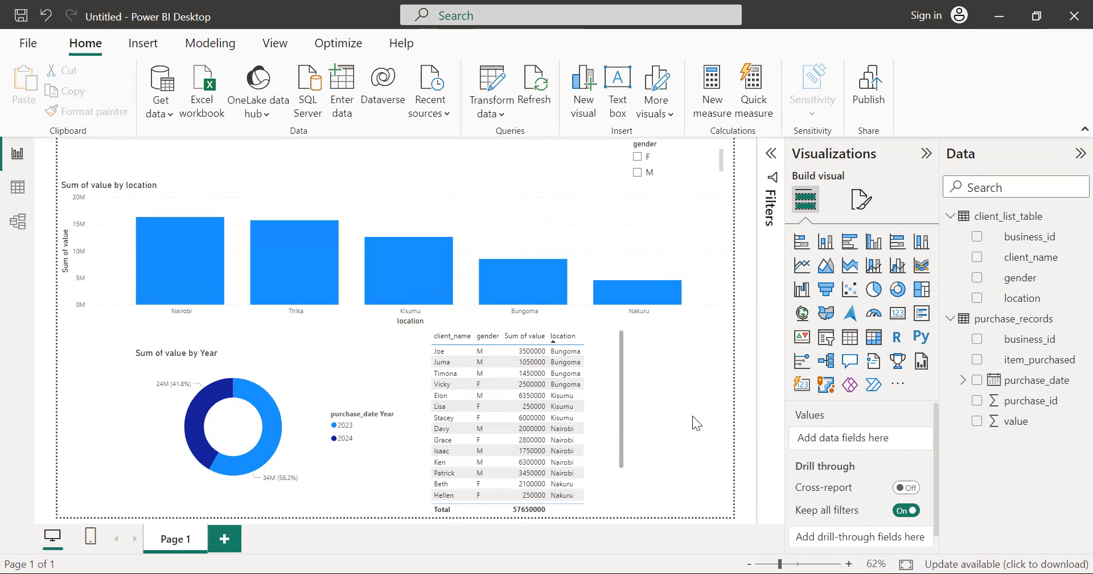
Add a text box to the page containing the text "Sales Tracking"
left_click(618, 87)
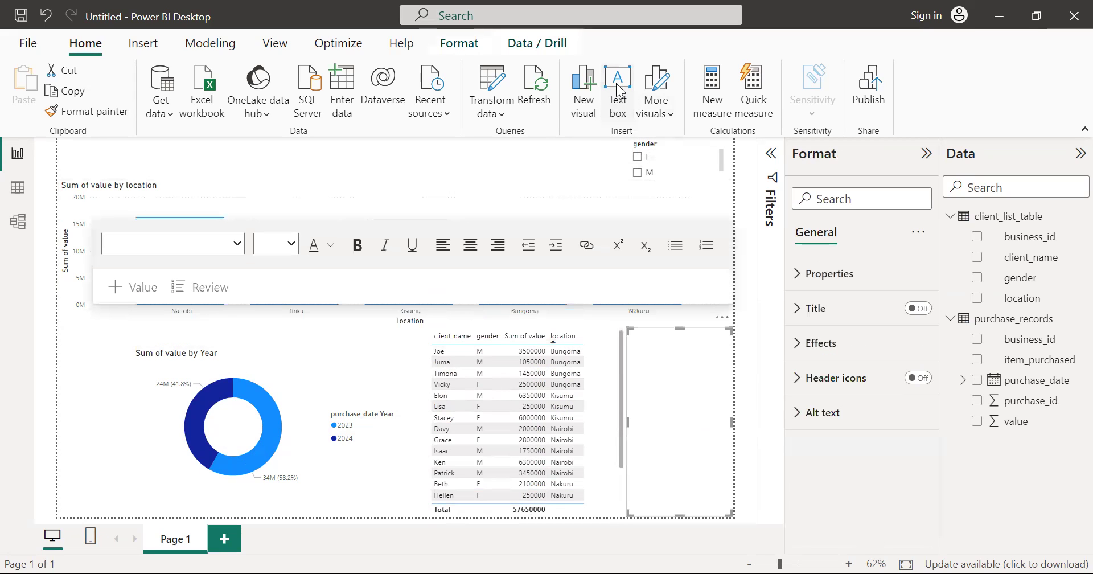
left_click(670, 404)
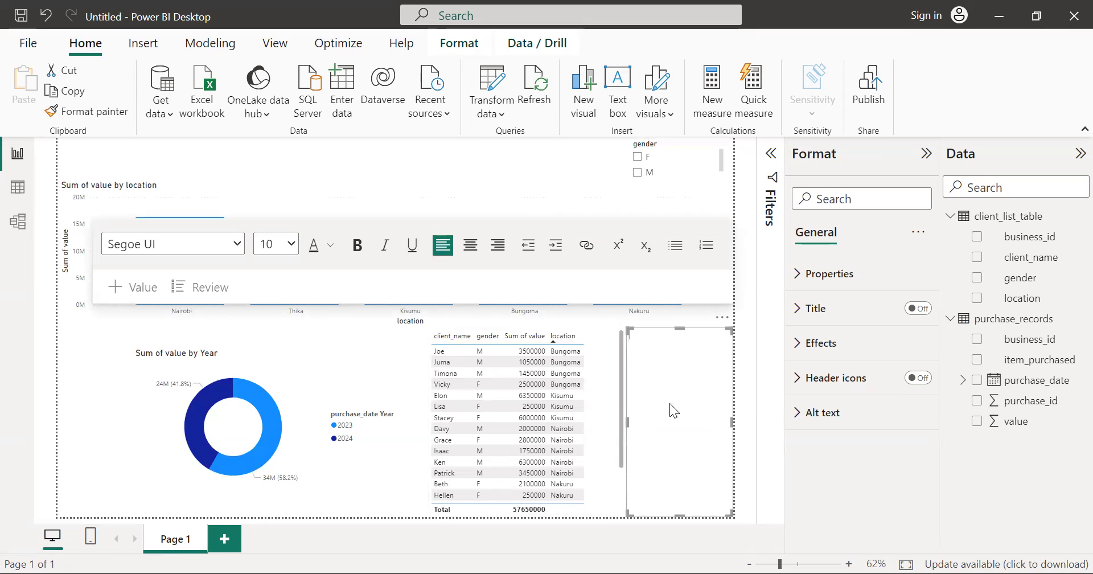
type("Sales Tracking")
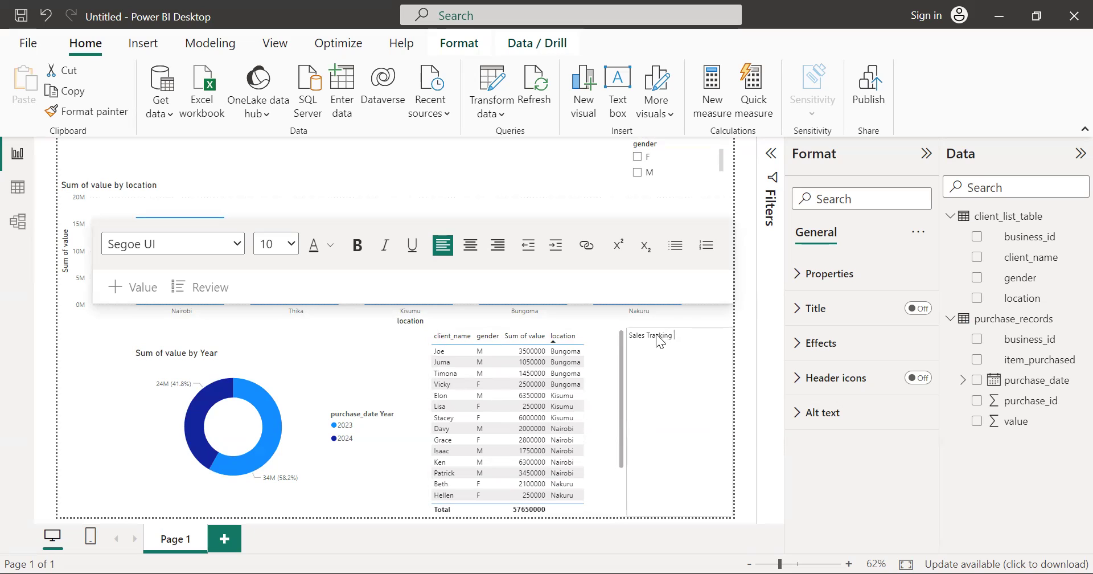
Format the "Sales Tracking" text as bold, 18-point and centred in its text box
left_click_drag(674, 336, 628, 336)
left_click(627, 336)
left_click_drag(674, 335, 629, 332)
left_click(292, 245)
left_click(285, 276)
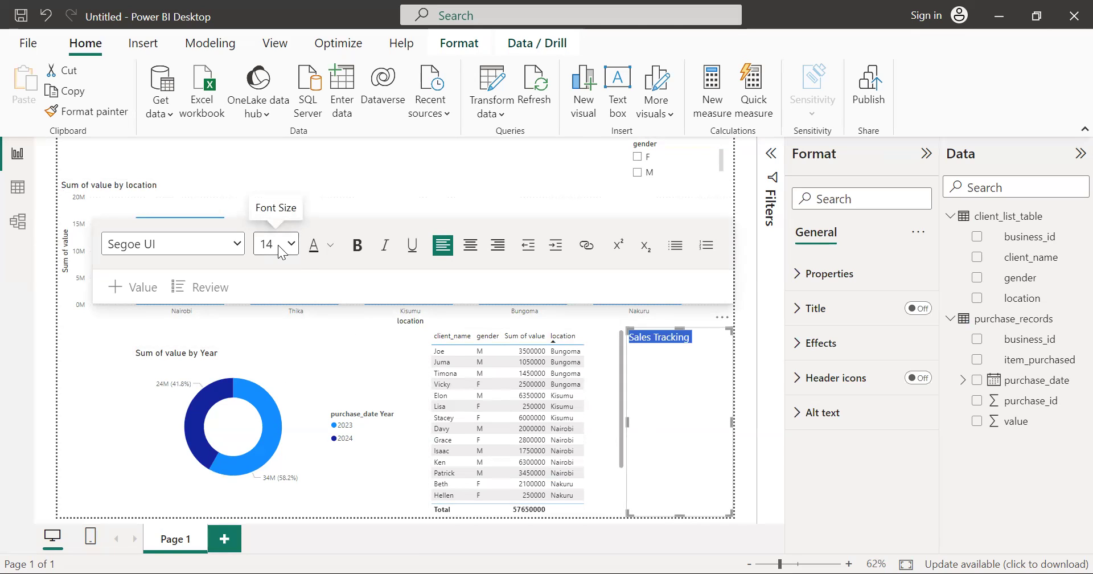
left_click(291, 245)
left_click(279, 296)
left_click(355, 249)
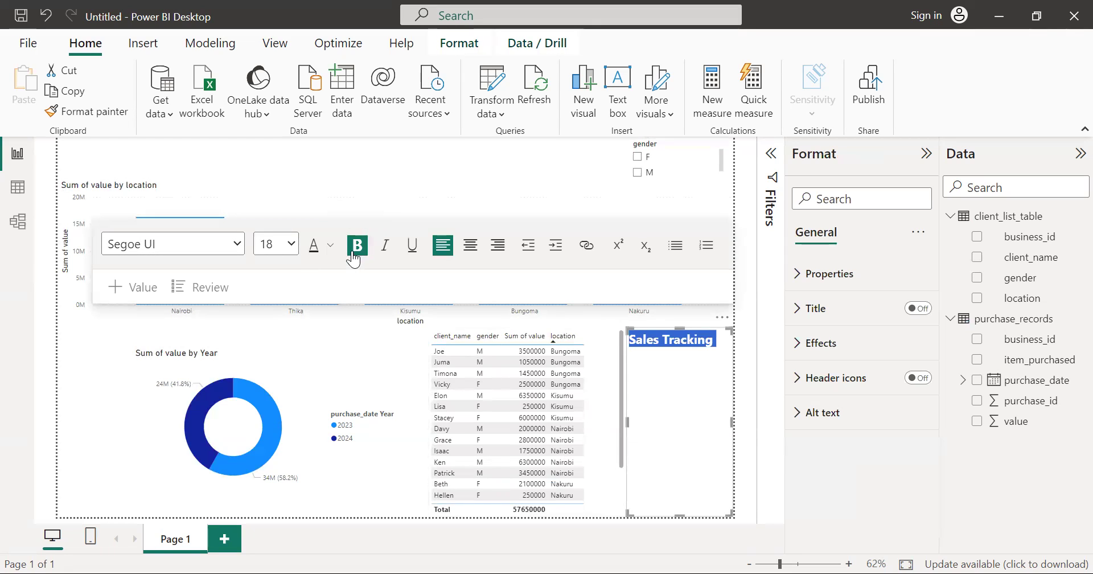
left_click(469, 256)
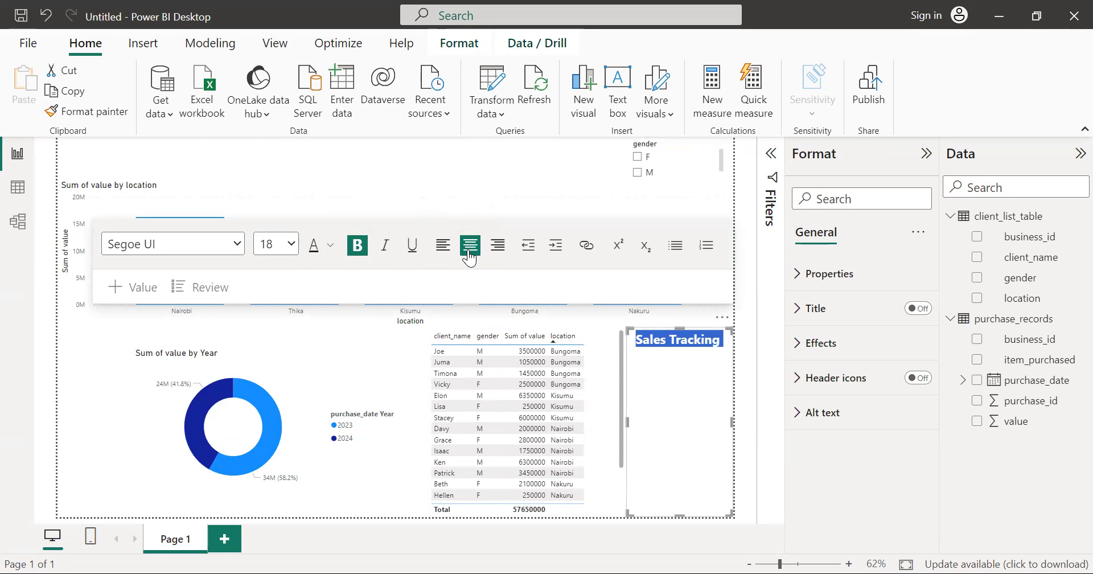
left_click(700, 426)
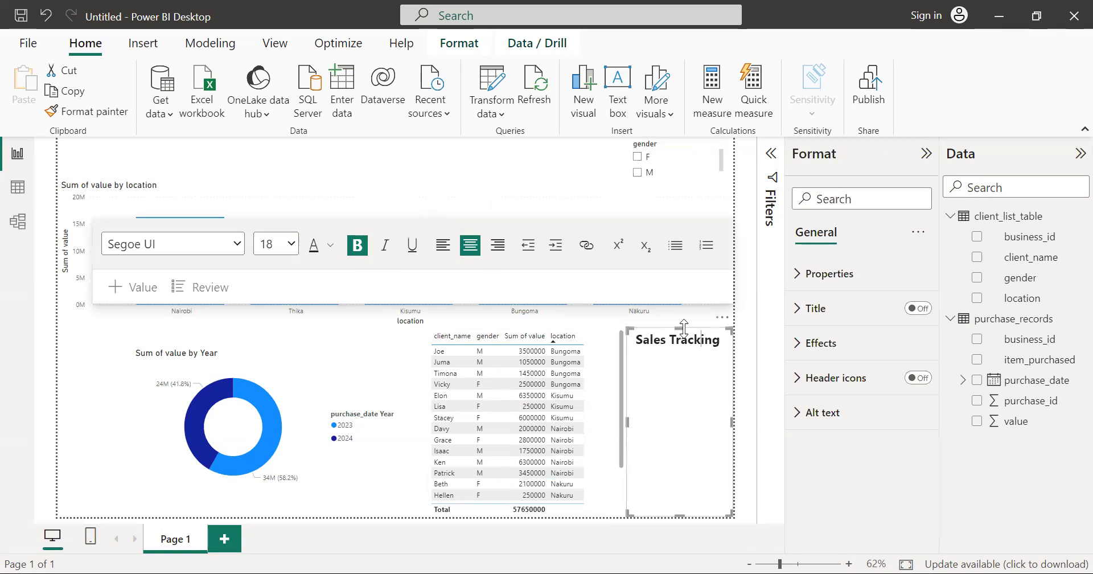
Shrink the title text box to a one-line strip, move it above the column chart, and widen it to reach the gender slicer
left_click_drag(655, 425, 632, 392)
left_click(657, 394)
left_click_drag(681, 512, 681, 374)
left_click_drag(626, 350, 562, 283)
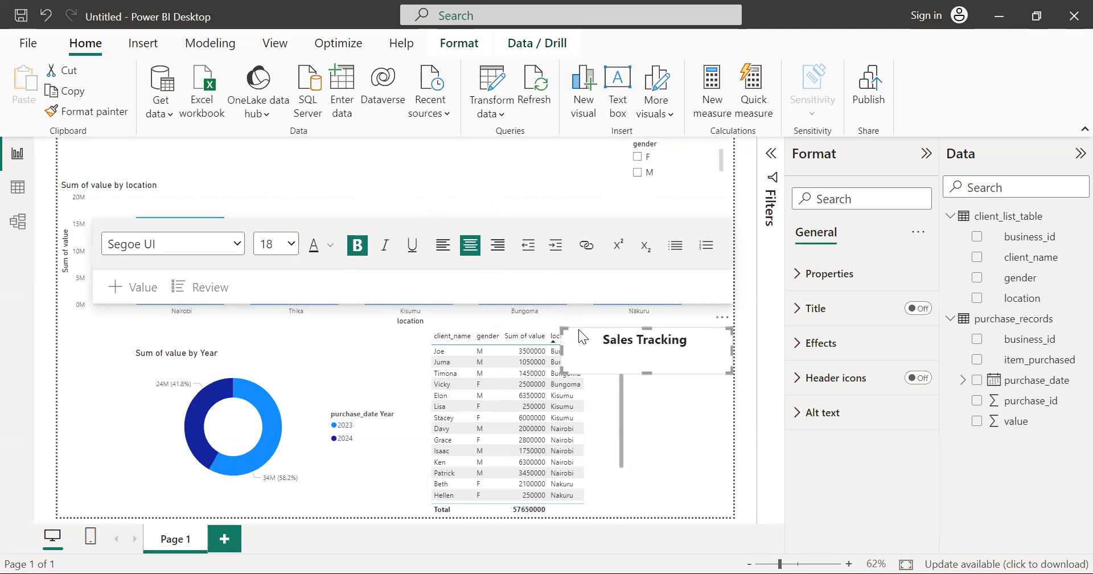
left_click_drag(580, 328, 61, 145)
left_click_drag(307, 182, 306, 166)
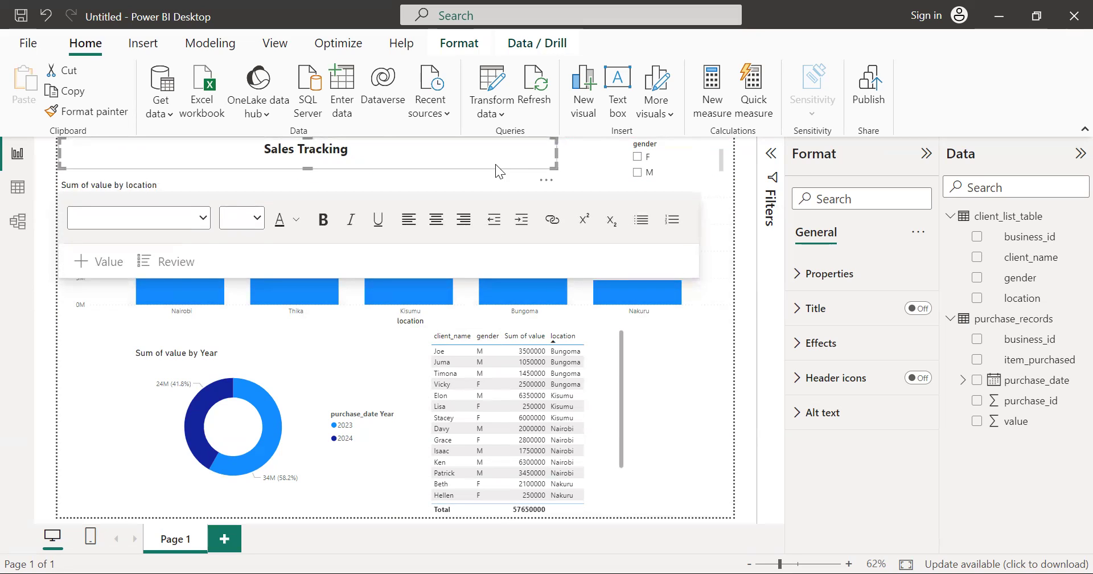
left_click_drag(556, 153, 627, 152)
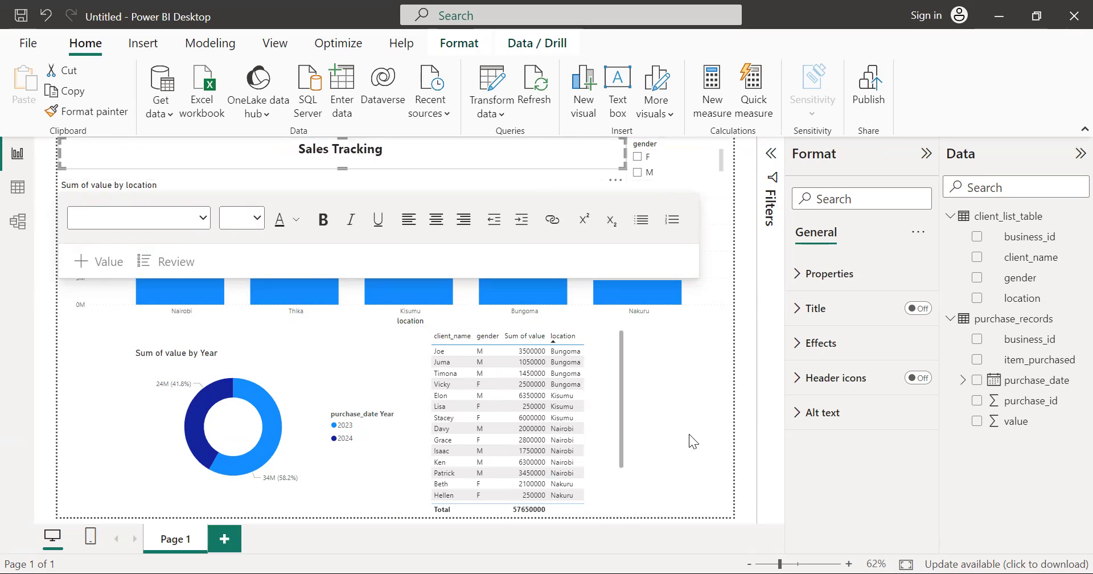
left_click(689, 434)
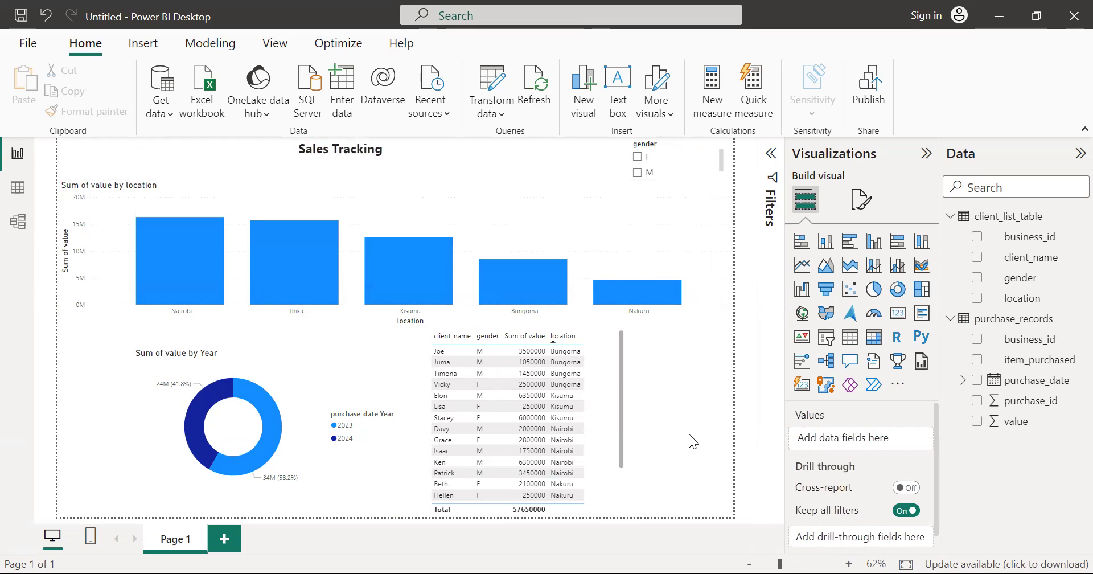